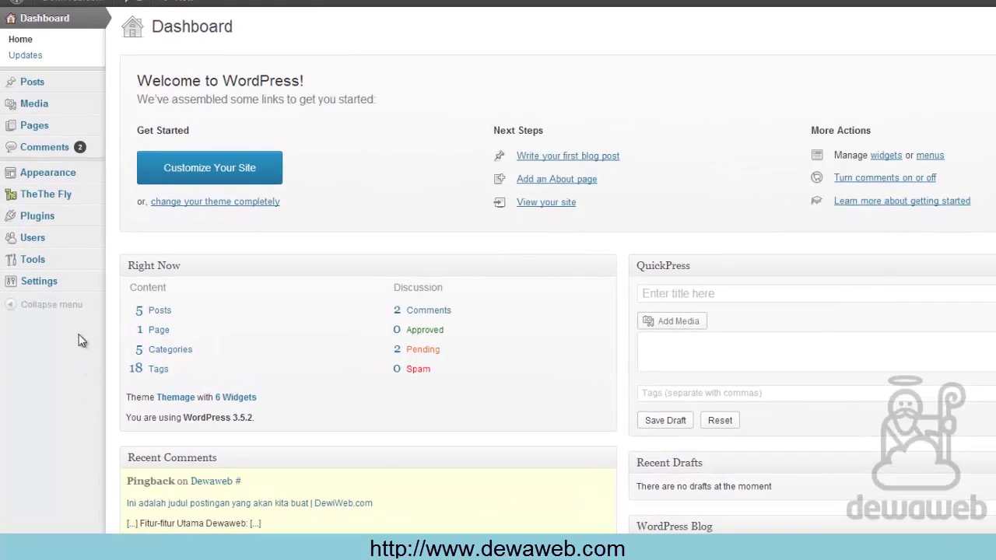
Open the Widgets management page under the site's appearance settings.
mouse_move(59, 173)
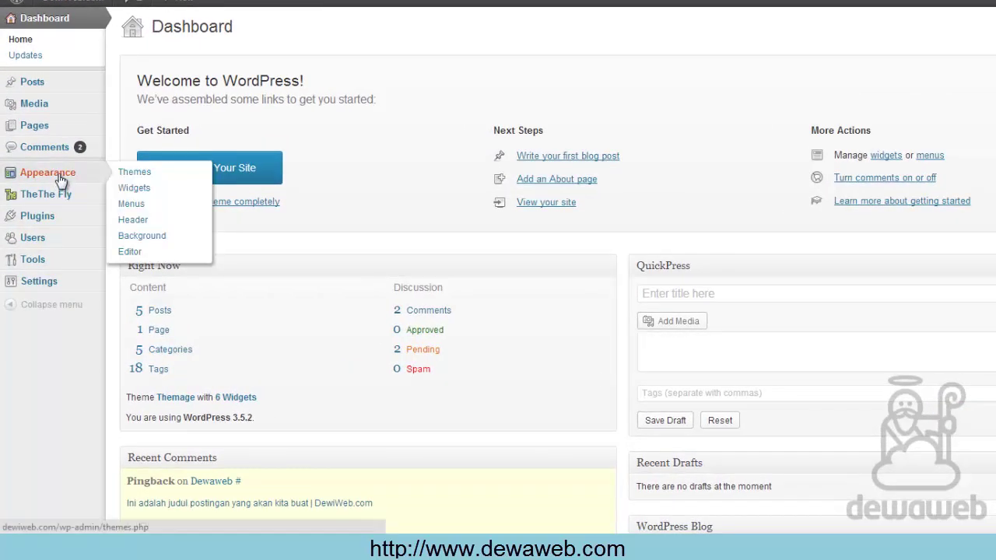
click(144, 198)
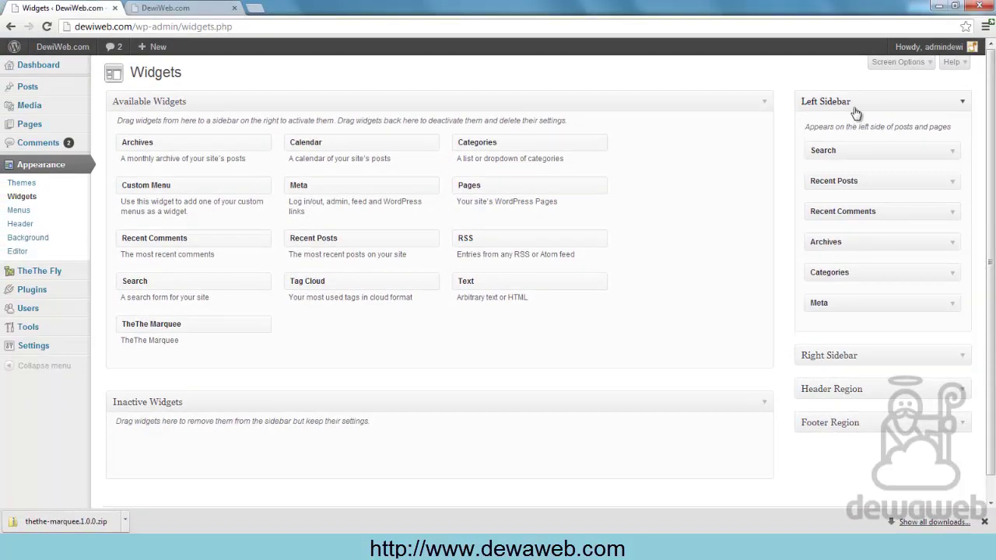
Examine the live DewiWeb.com homepage and compare its sidebar sections with the widgets assigned to the Left Sidebar.
click(196, 11)
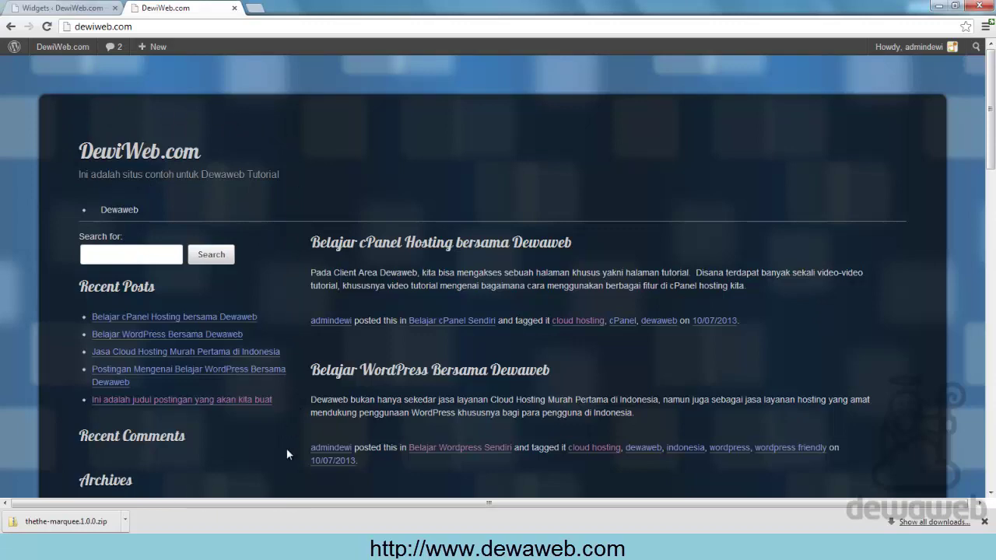
scroll(297, 436, down, 6)
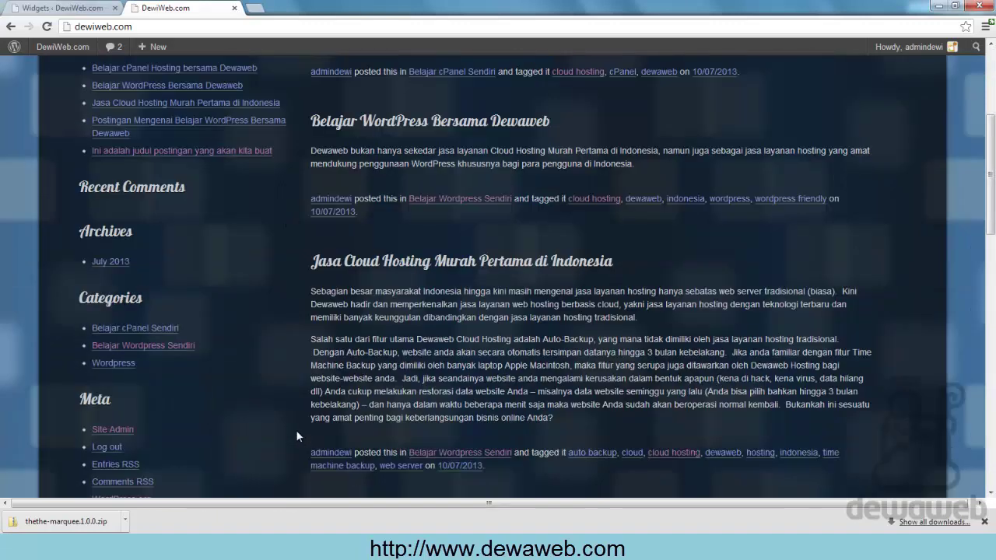
scroll(297, 436, down, 5)
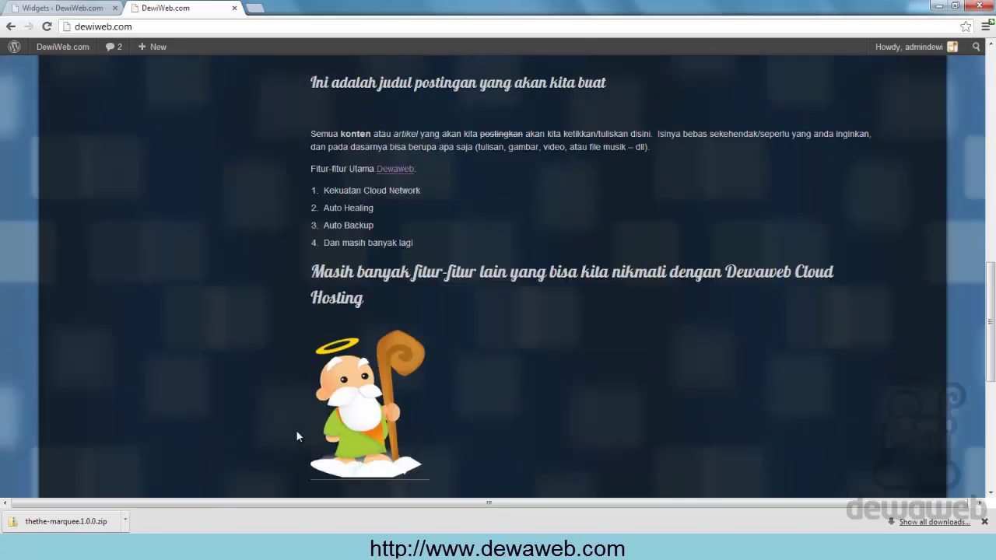
scroll(297, 436, up, 6)
scroll(297, 436, up, 4)
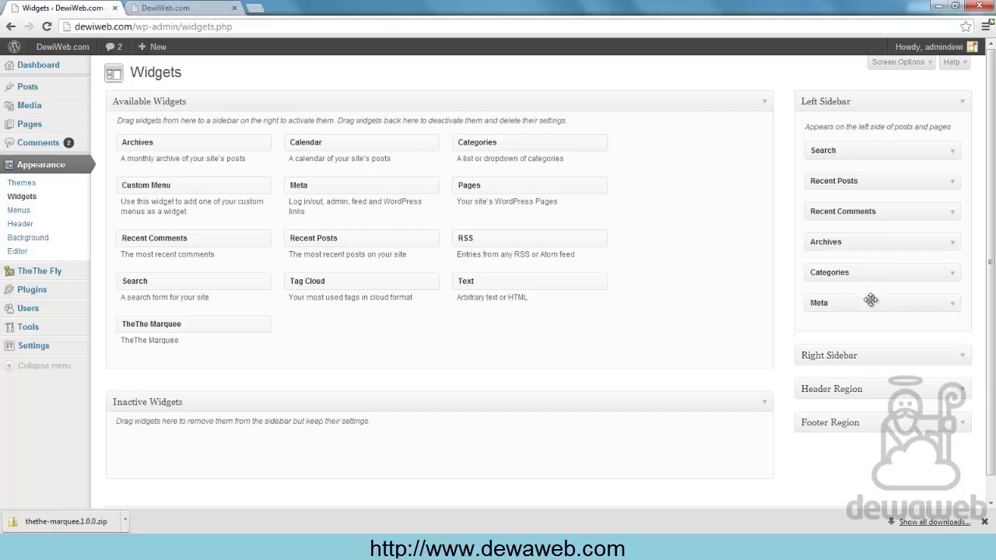
click(165, 8)
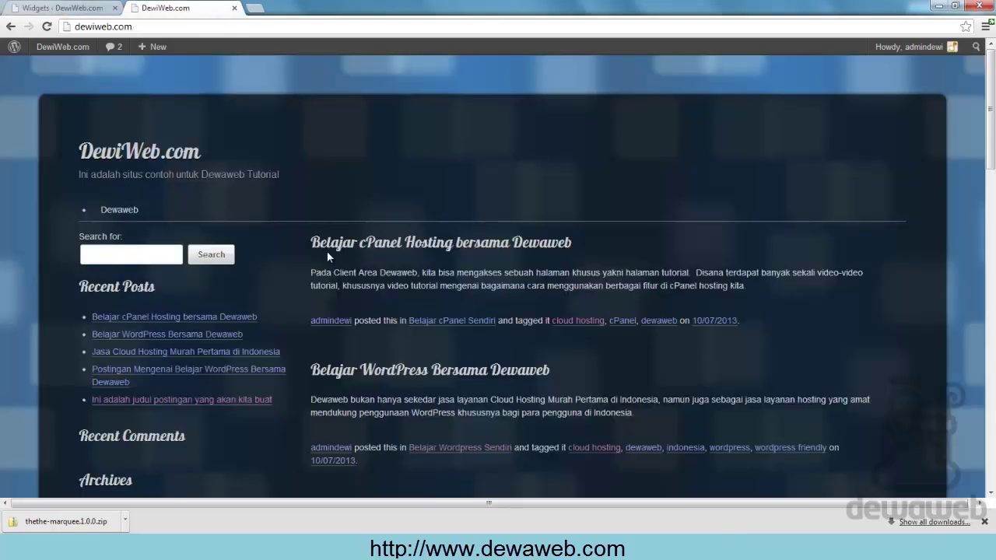
scroll(327, 250, down, 4)
scroll(328, 252, down, 2)
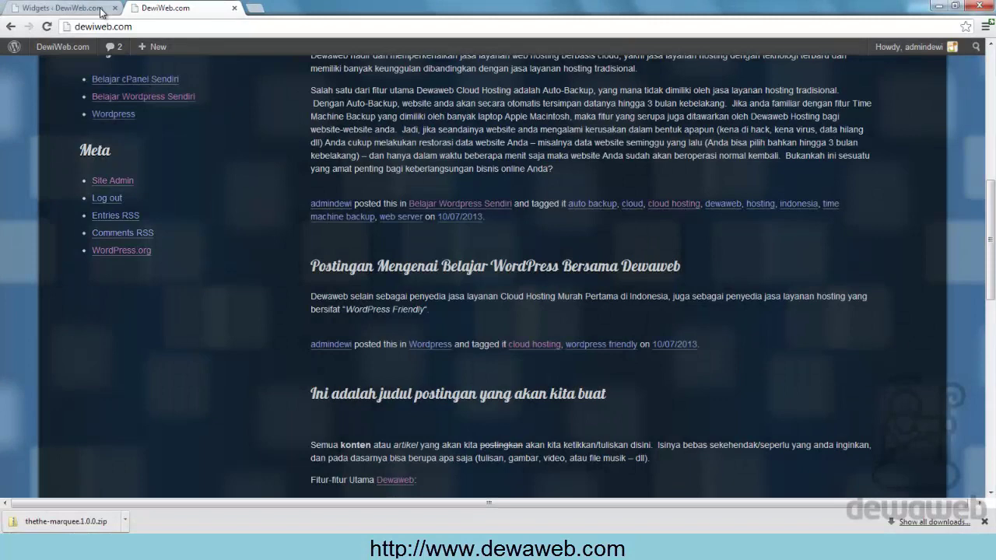
Delete the Meta widget from the Left Sidebar and reload the live homepage to check its sidebar.
click(103, 9)
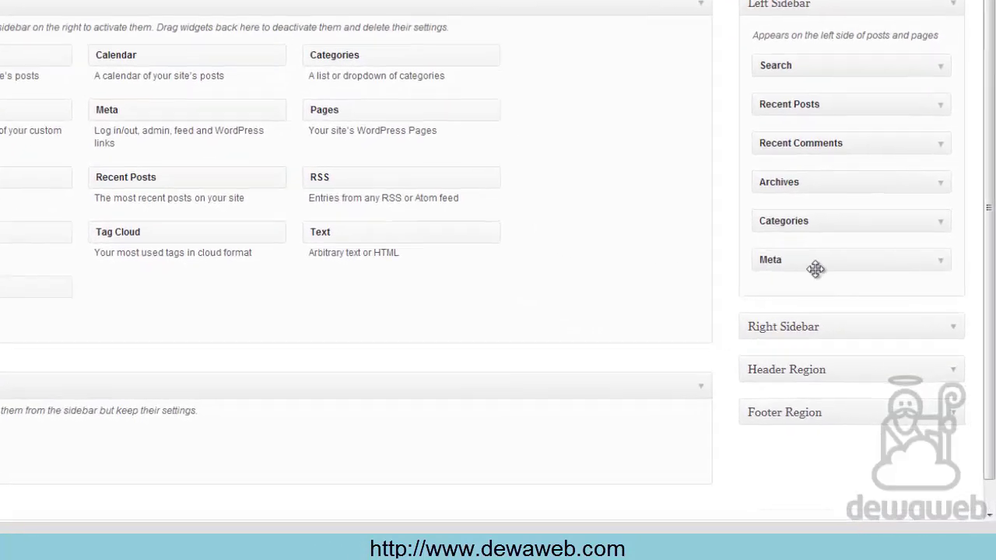
click(946, 263)
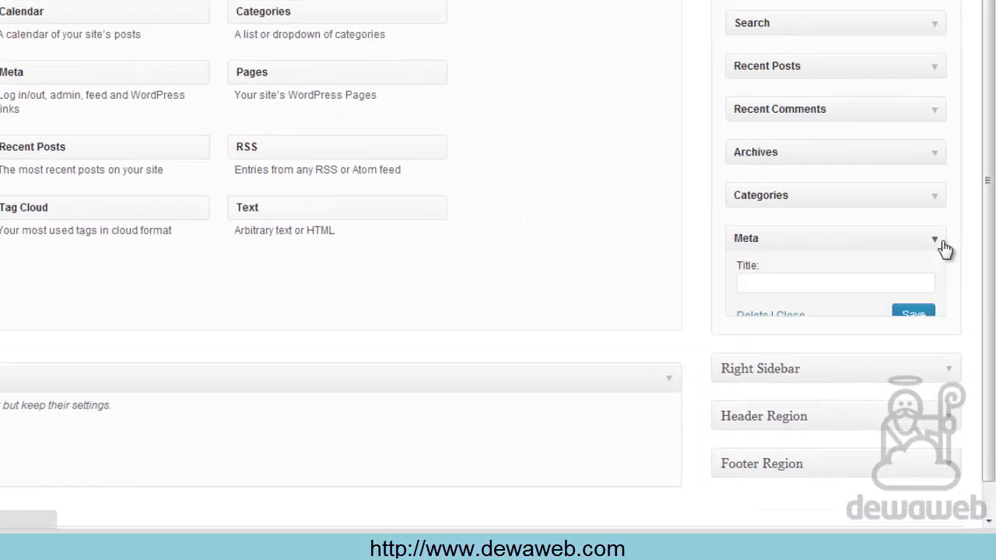
click(744, 324)
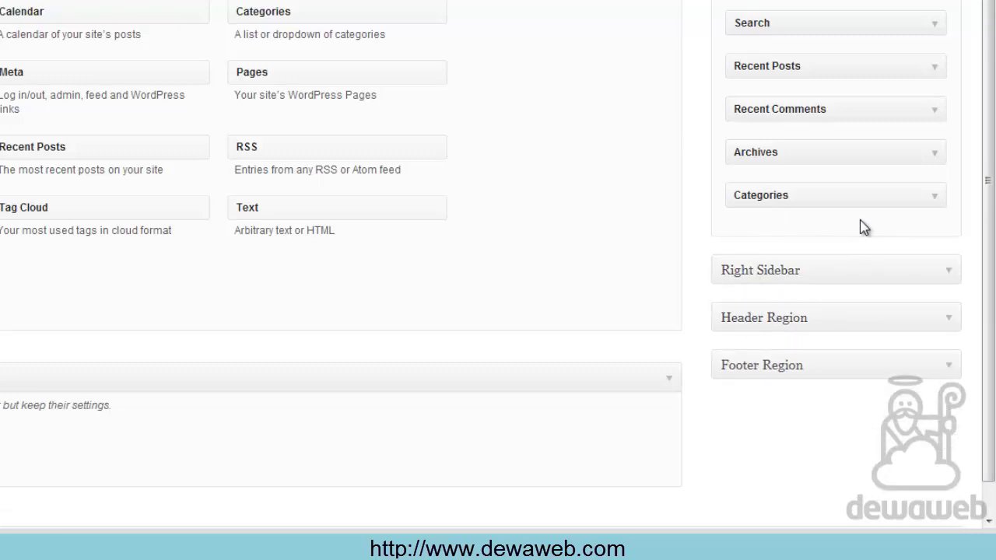
click(187, 10)
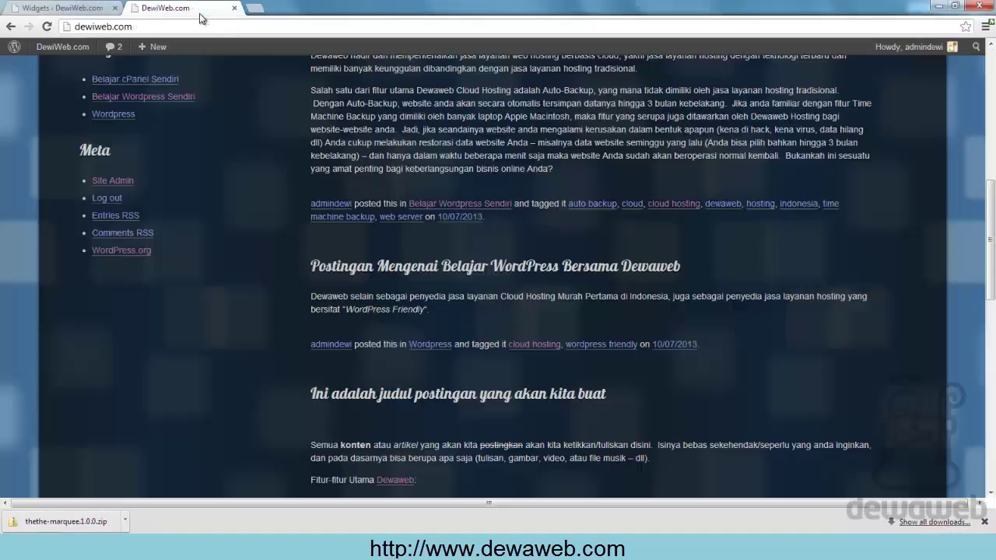
click(47, 27)
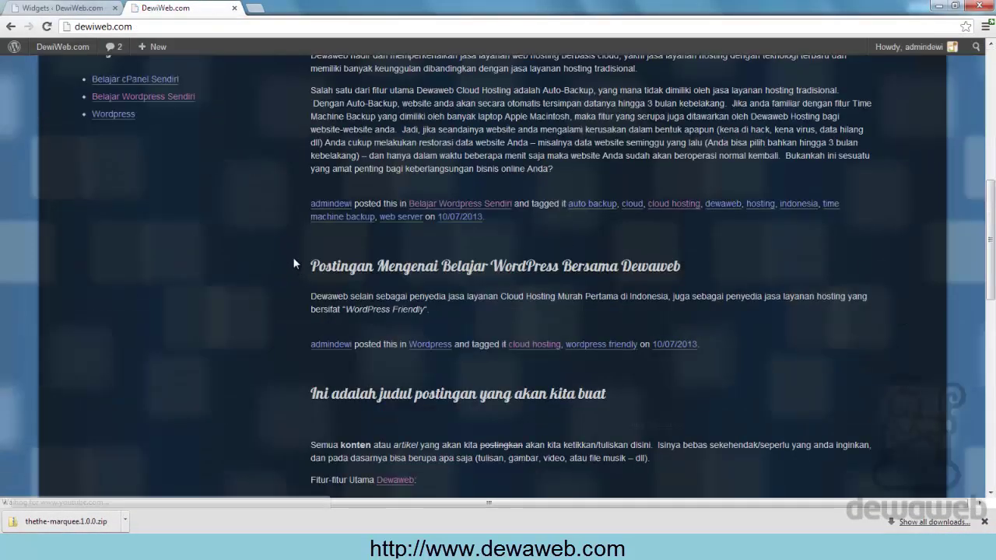
scroll(275, 249, up, 2)
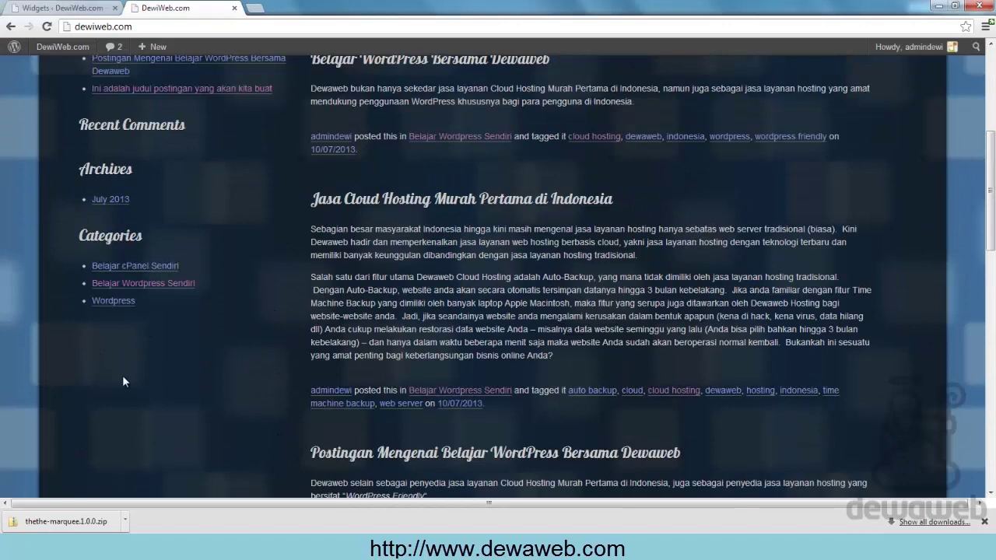
Move the Categories widget directly below Search in the Left Sidebar and reload the live homepage to check the order.
click(78, 9)
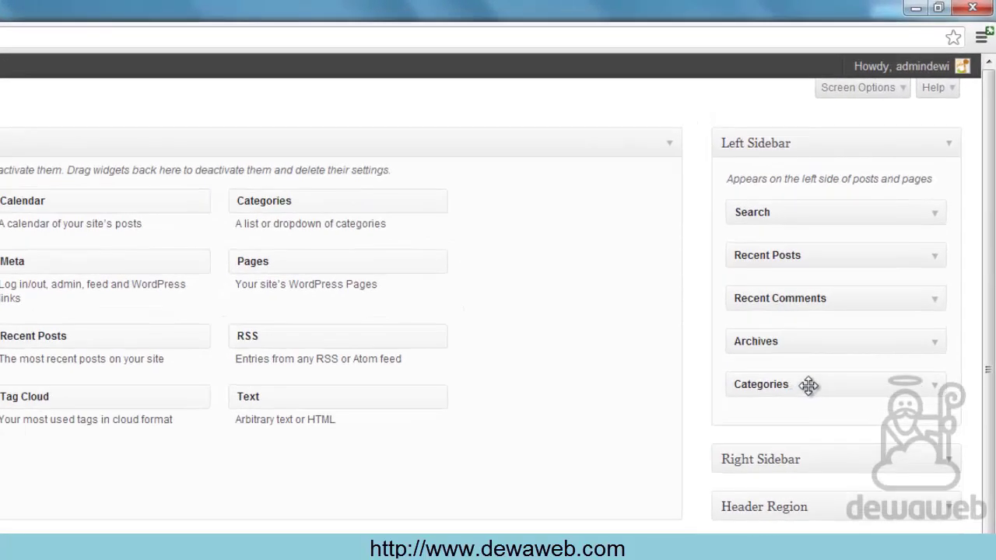
drag(809, 385, 810, 234)
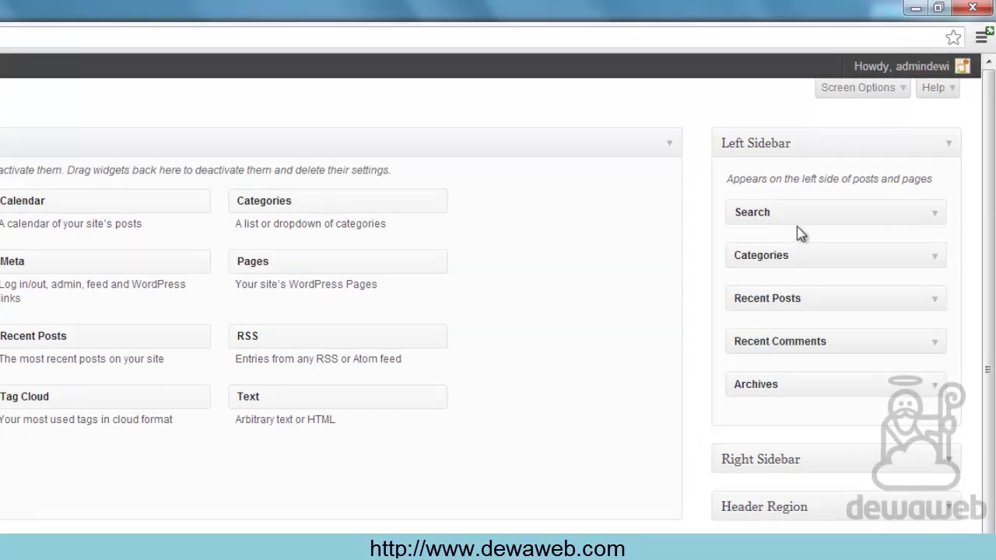
click(55, 16)
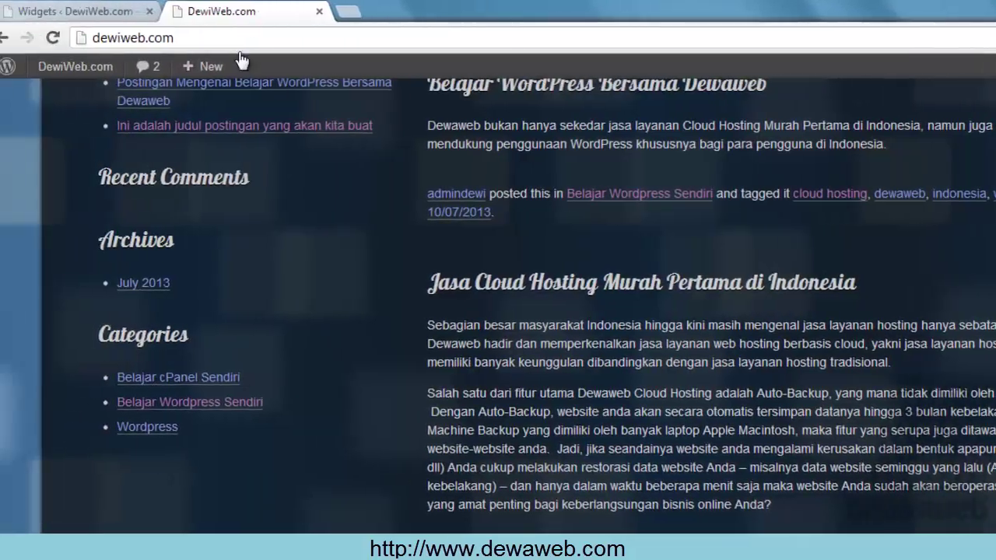
mouse_move(99, 68)
click(67, 37)
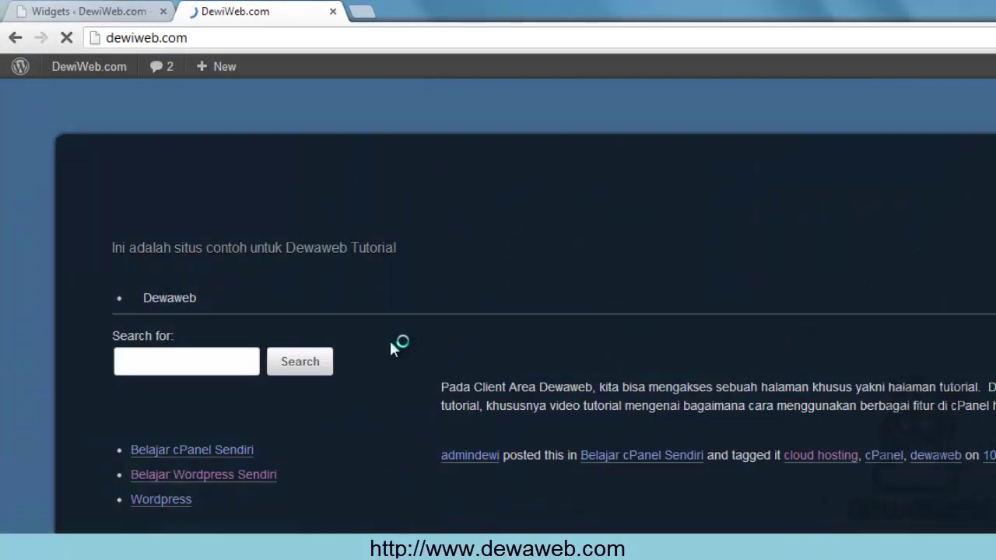
scroll(401, 389, up, 5)
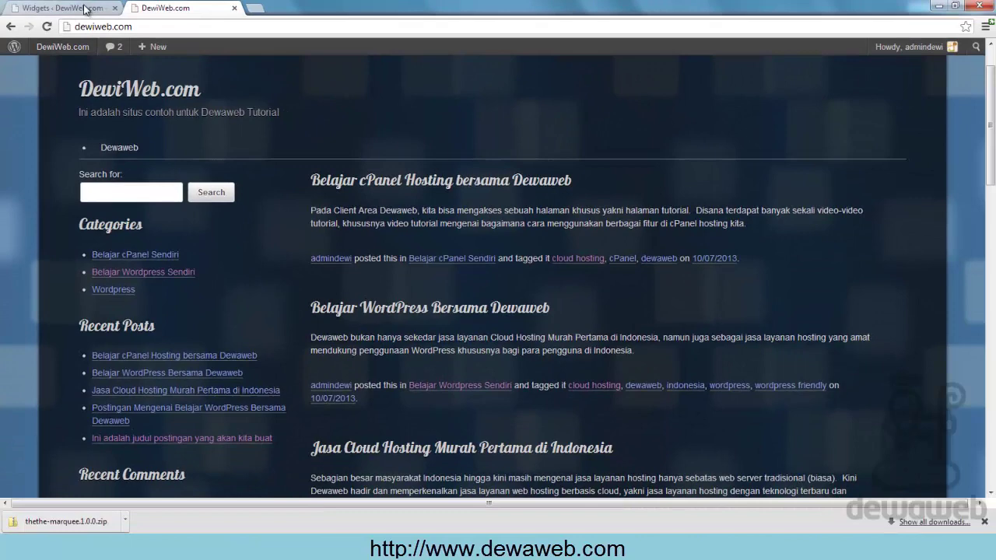
Set the title of the Left Sidebar's Categories widget to "Kategori" and save it.
click(86, 8)
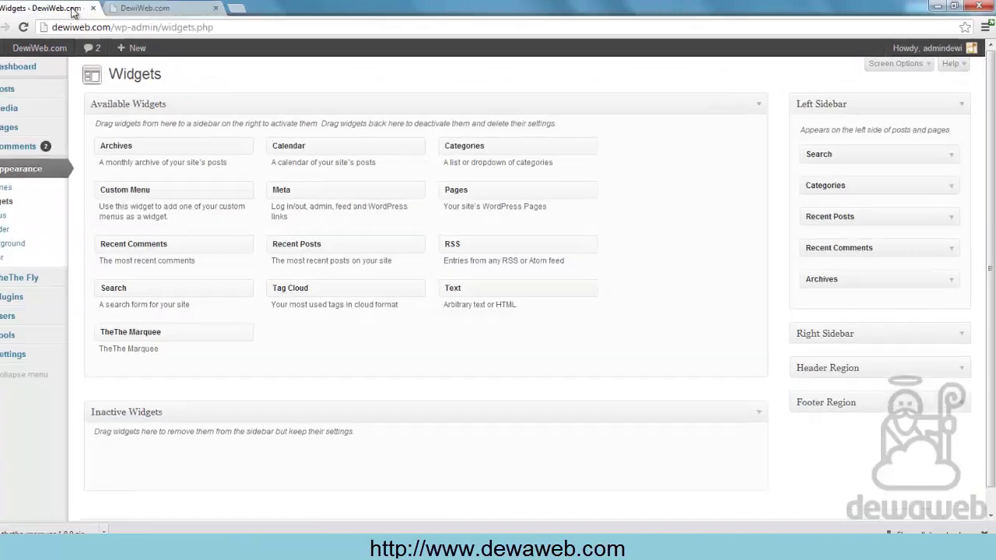
click(940, 250)
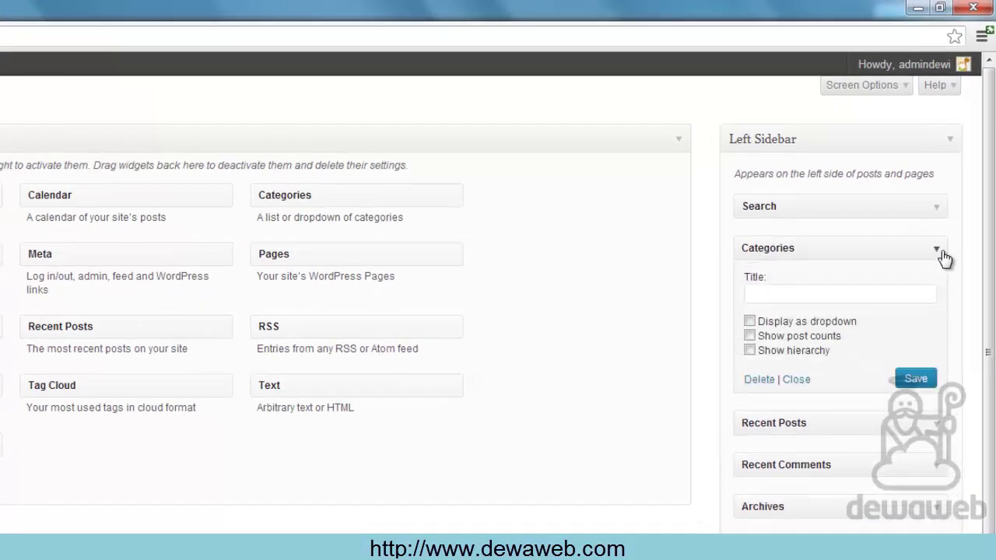
click(812, 296)
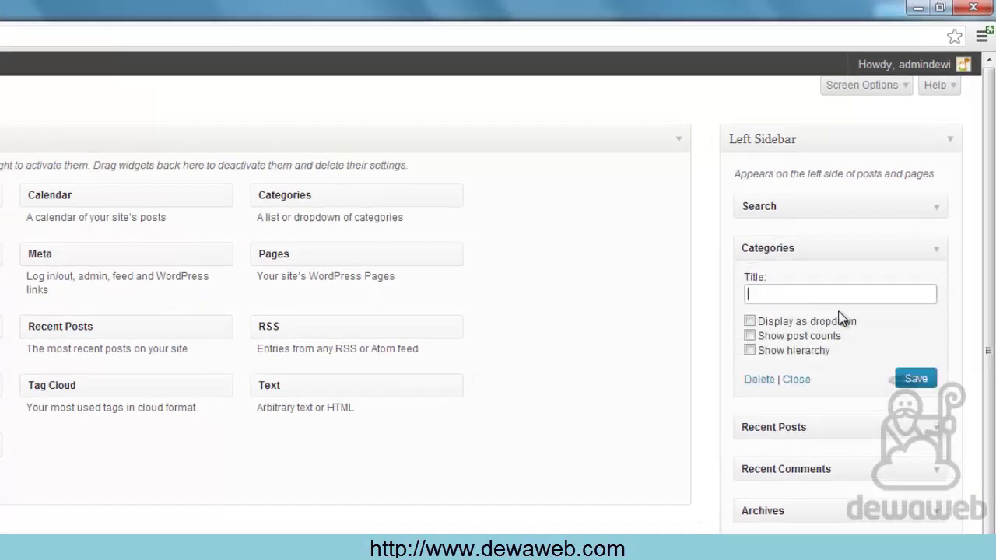
text(Kategori)
click(918, 381)
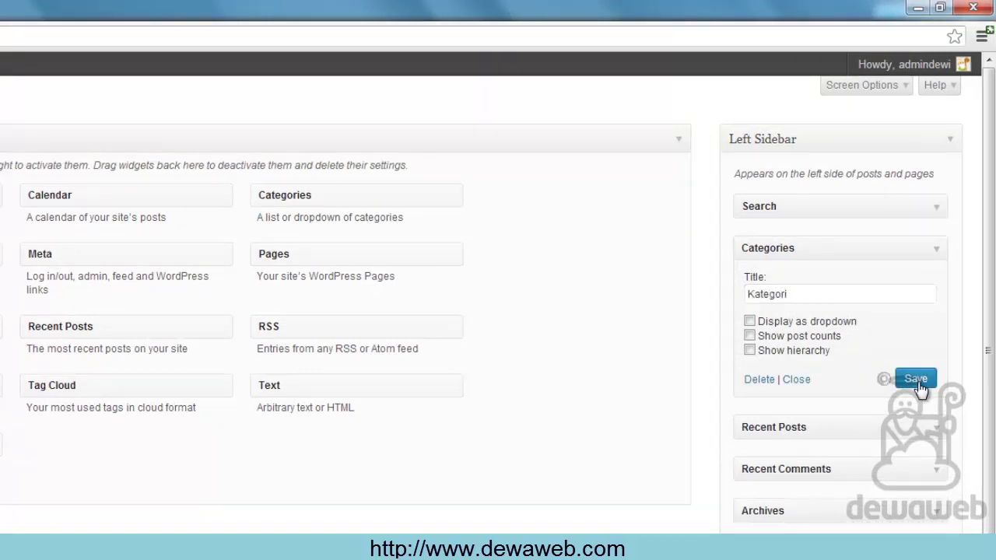
Give the Search widget in the Left Sidebar the title "Pencarian" and save it.
click(937, 207)
click(814, 253)
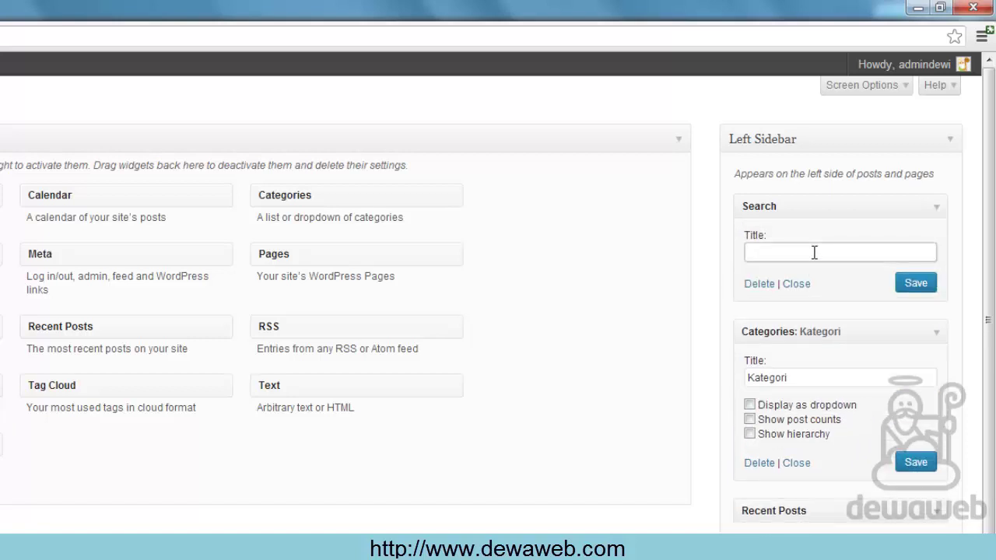
text(Pencarian)
click(915, 282)
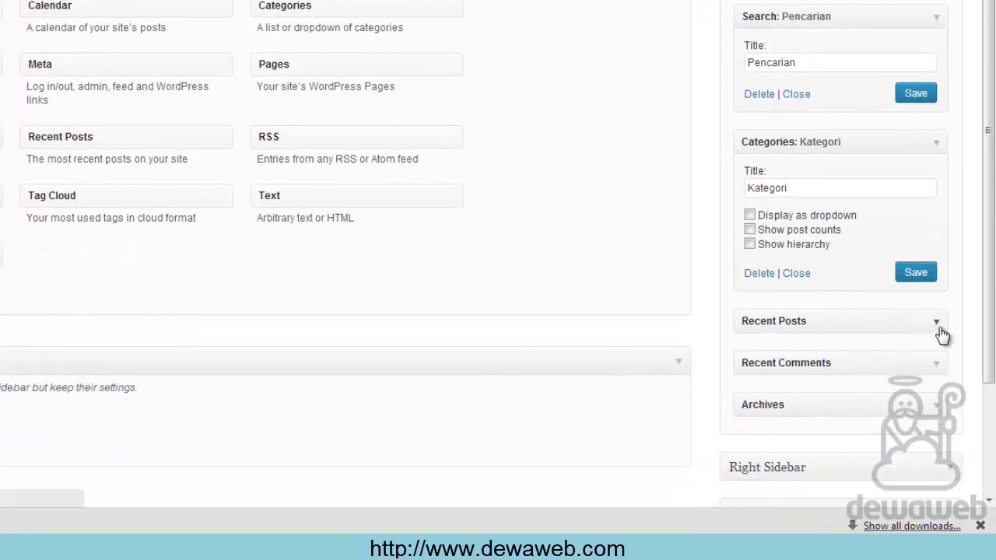
Title the Left Sidebar's Recent Posts widget "Postingan Terbaru" and save it.
click(938, 324)
click(788, 369)
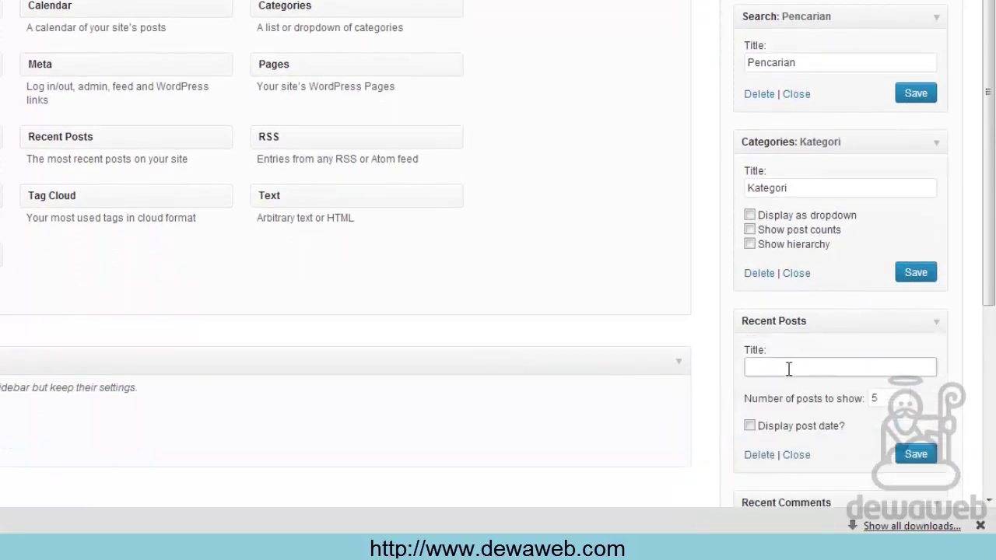
text(Postingan Terbaru)
click(915, 455)
Title the Left Sidebar's Recent Comments widget "Komentar Terbaru" and save it.
scroll(973, 390, down, 2)
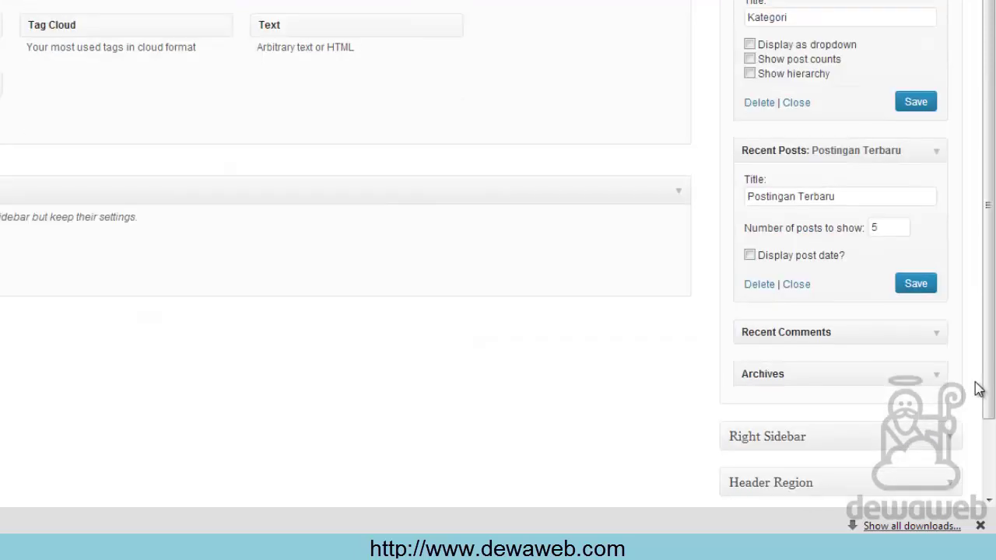
click(936, 332)
click(815, 381)
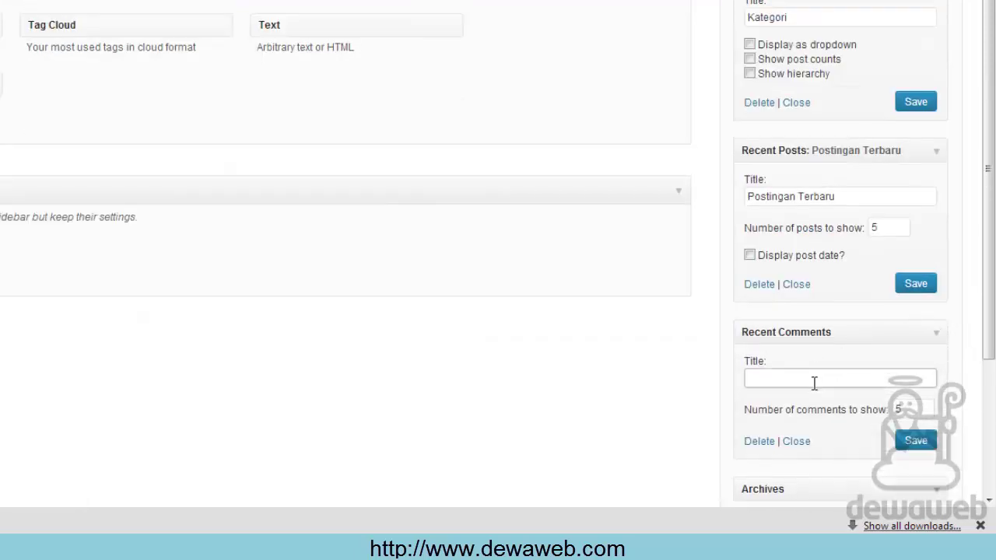
text(Komentar Terbaru)
click(916, 441)
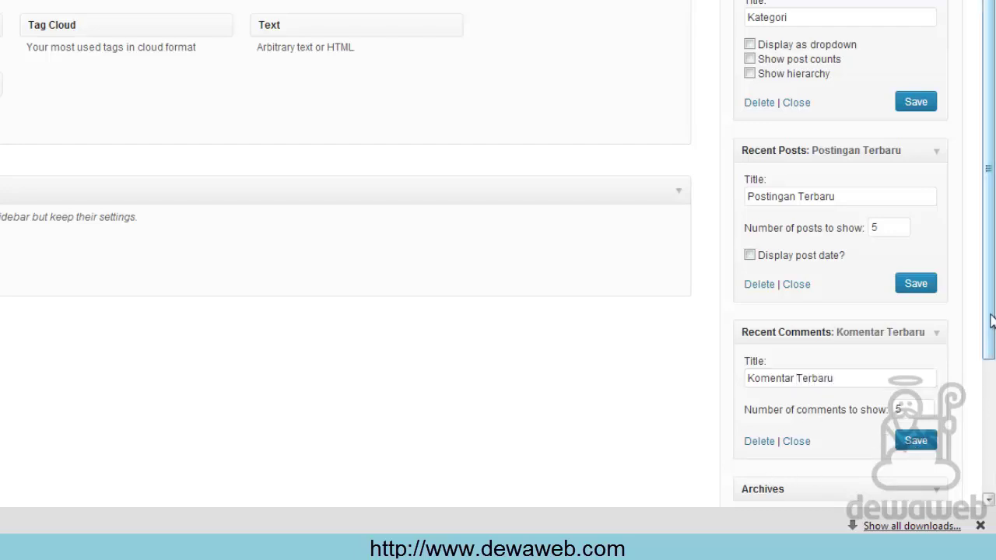
Set the title of the Left Sidebar's Archives widget to "Arsip" and save it.
scroll(927, 389, down, 3)
click(944, 311)
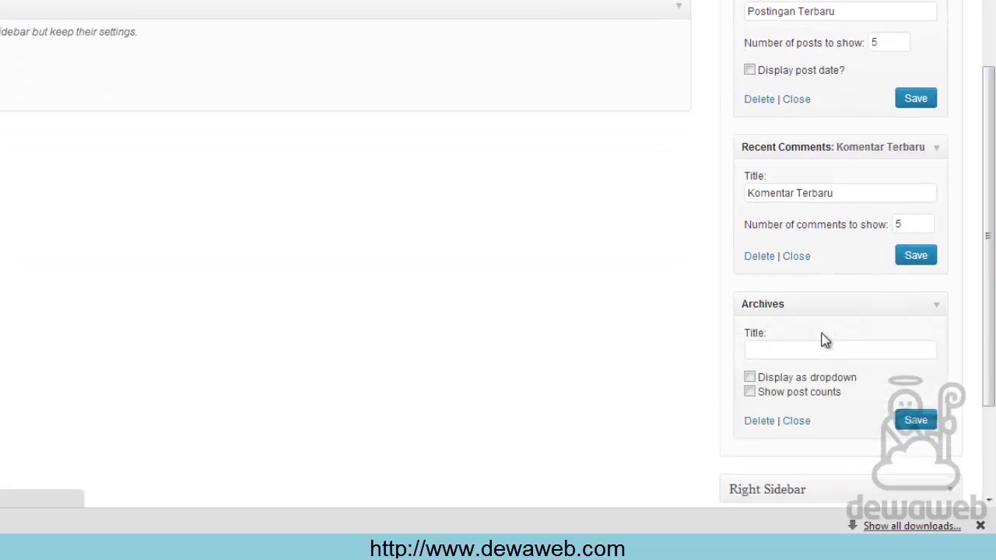
click(809, 350)
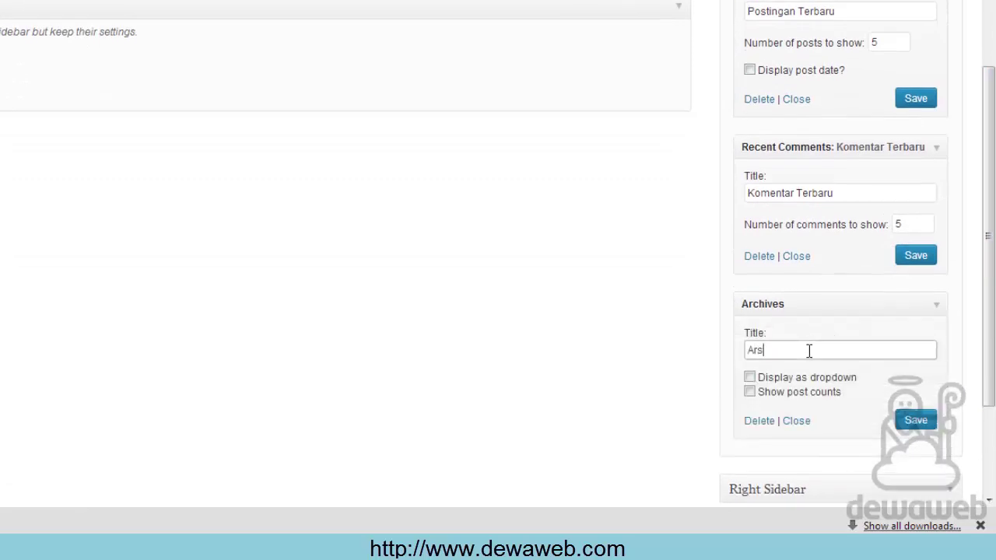
click(915, 420)
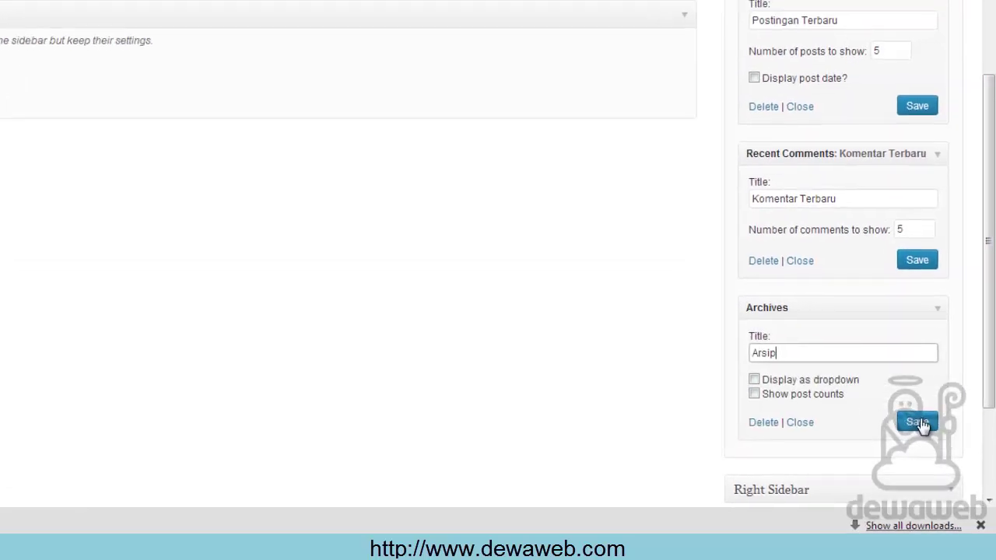
Reload the live DewiWeb.com homepage to check the sidebar widget titles.
scroll(651, 404, up, 3)
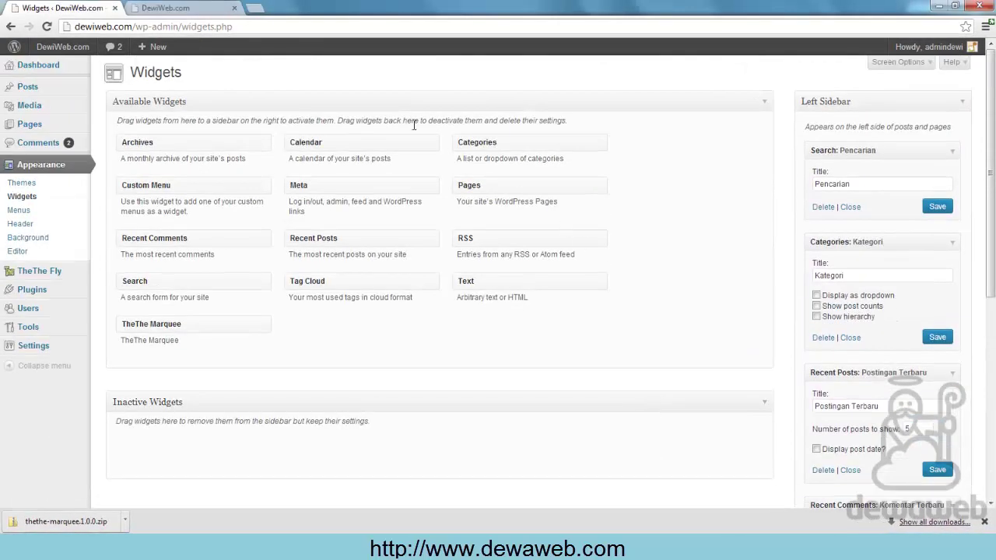
click(181, 10)
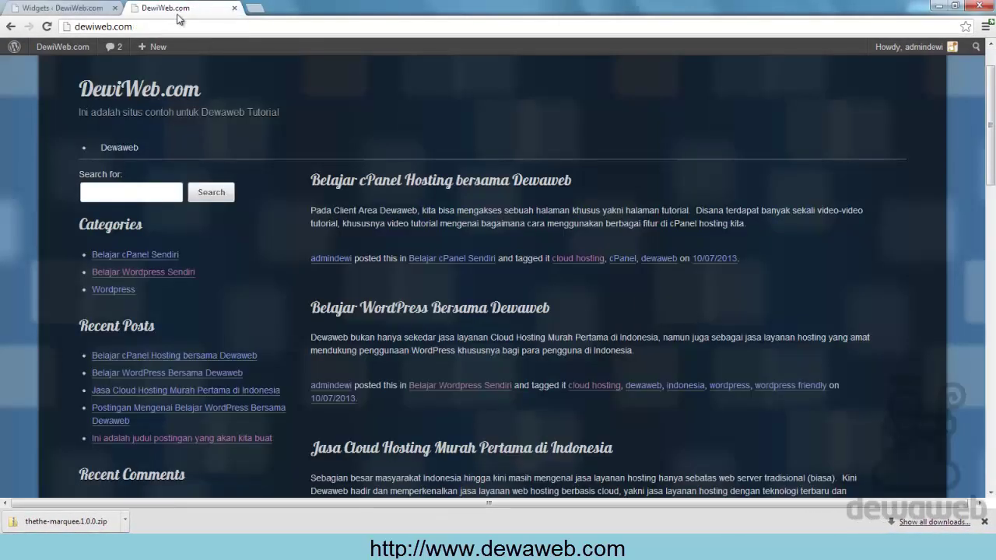
click(46, 27)
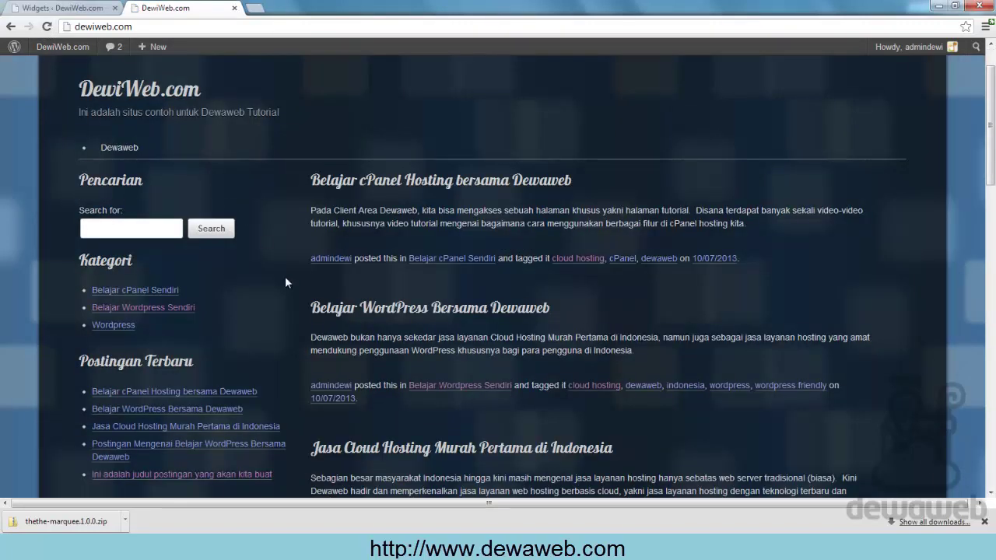
Look through the live homepage's left sidebar to examine the widget titles from the search box down to the archives.
scroll(285, 283, down, 1)
scroll(134, 210, down, 2)
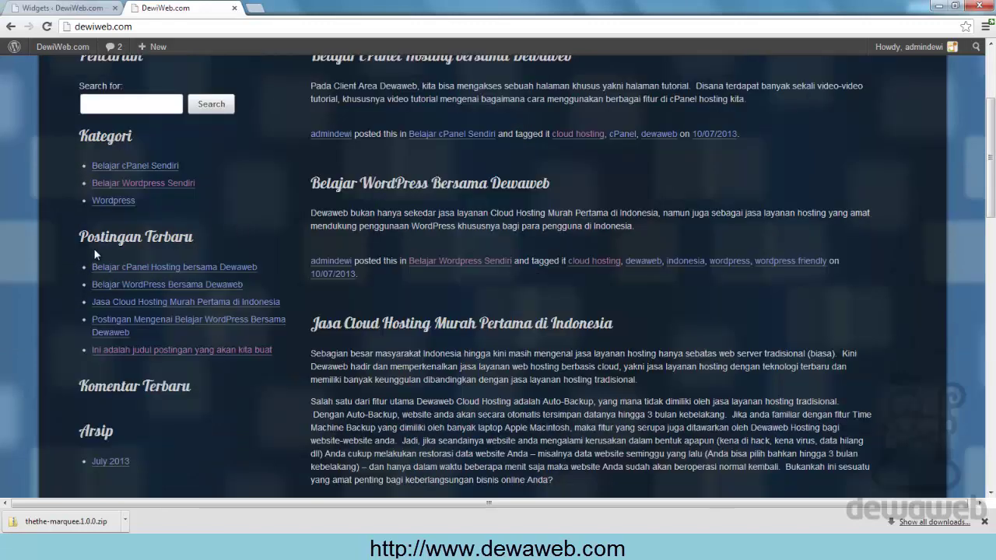
scroll(264, 233, down, 2)
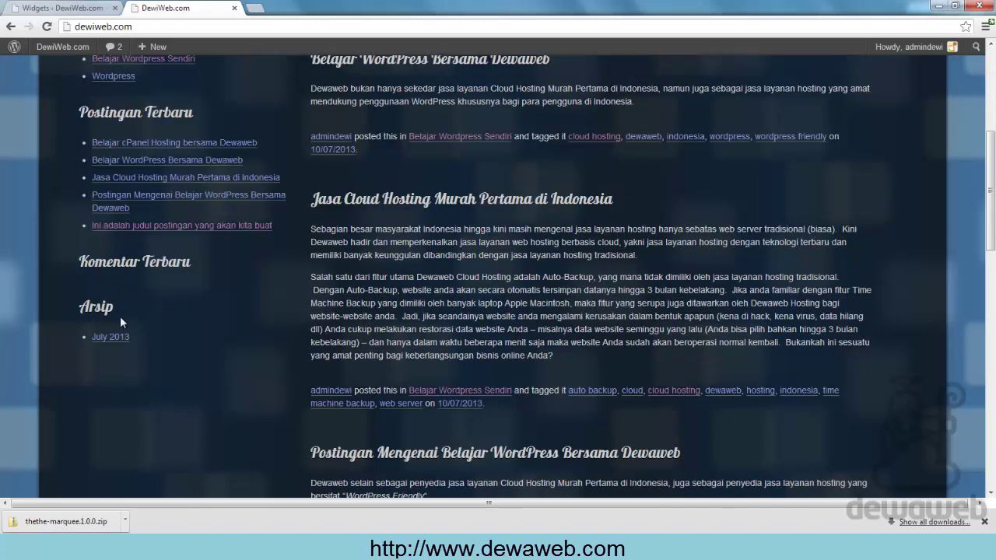
scroll(306, 324, up, 5)
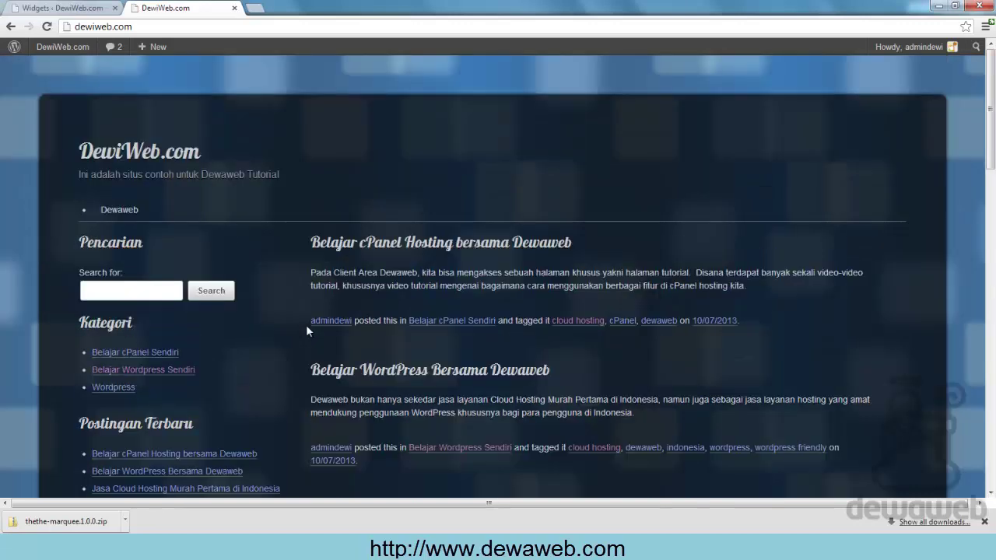
Return to the Widgets admin page and review the option fields of each Left Sidebar widget.
click(97, 9)
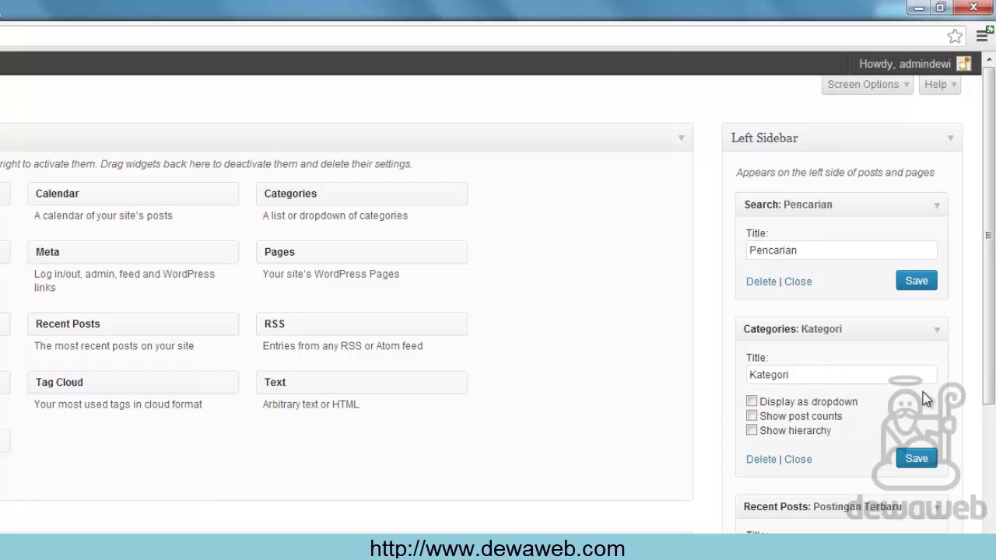
scroll(926, 399, down, 1)
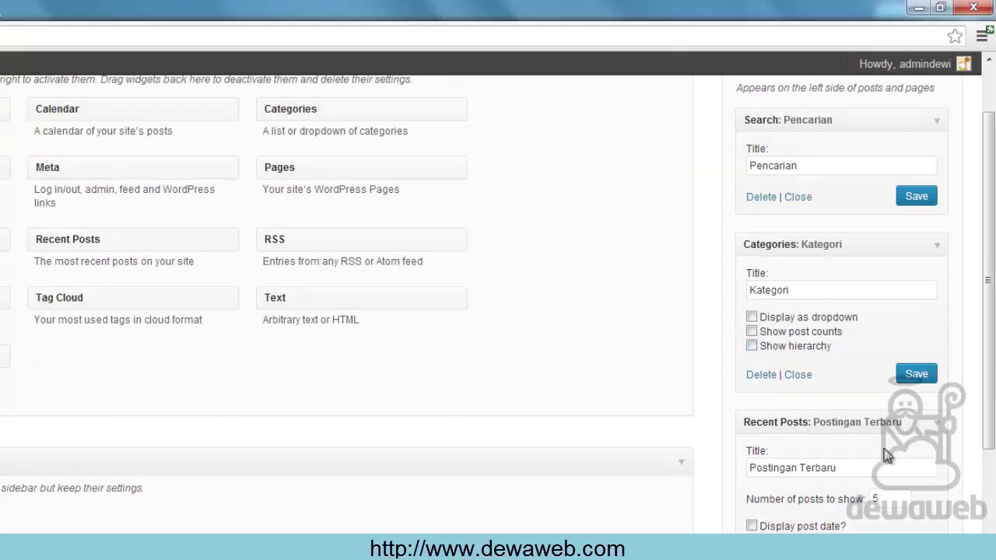
scroll(887, 455, down, 2)
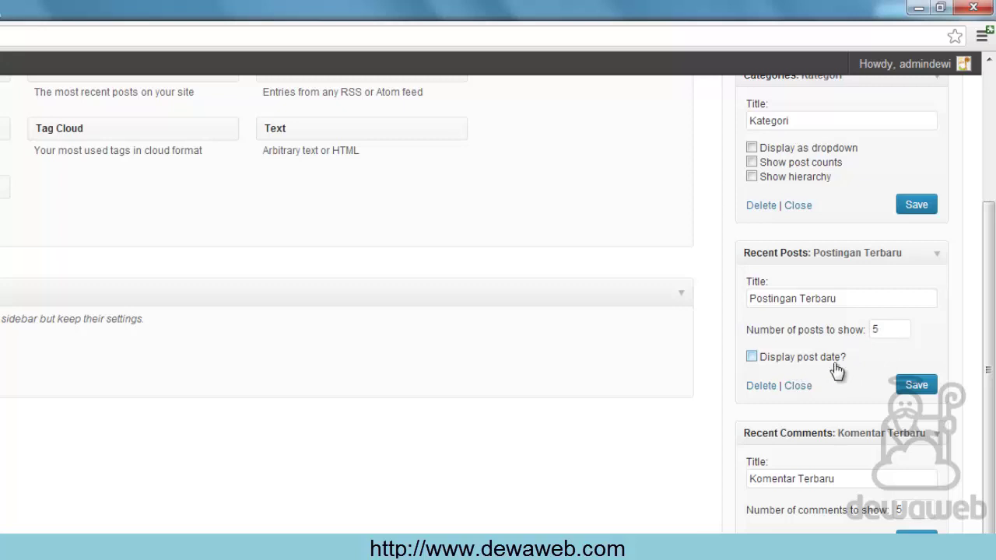
scroll(863, 459, down, 3)
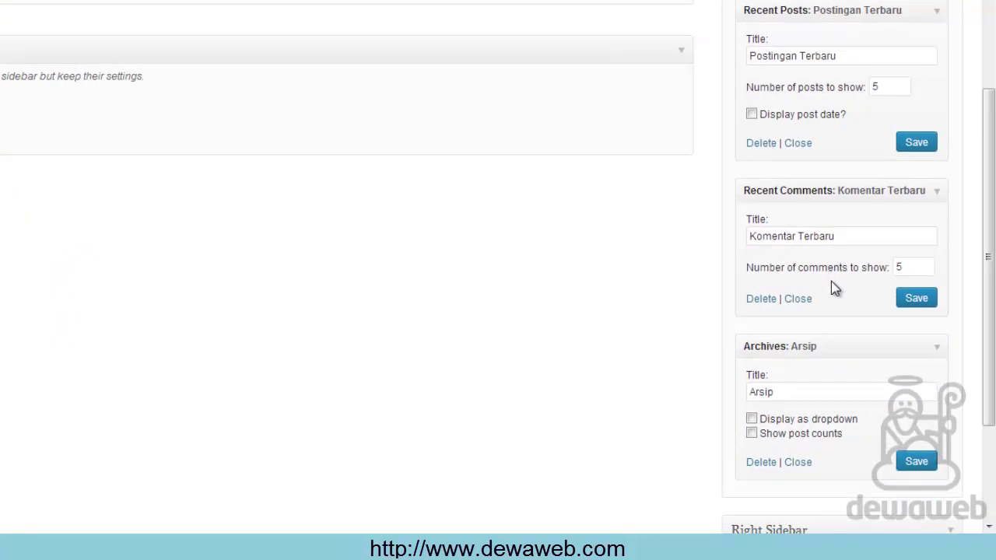
scroll(831, 285, down, 2)
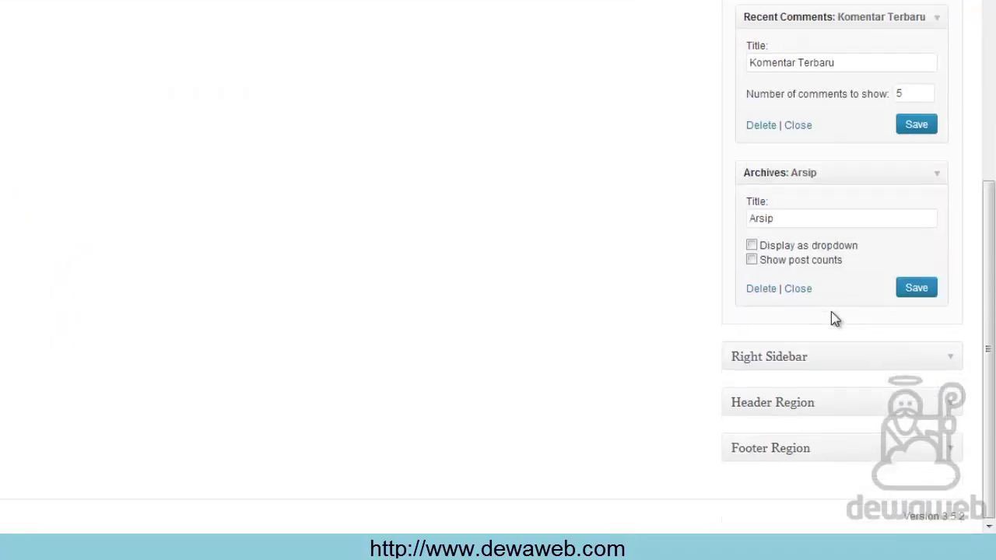
scroll(831, 315, up, 5)
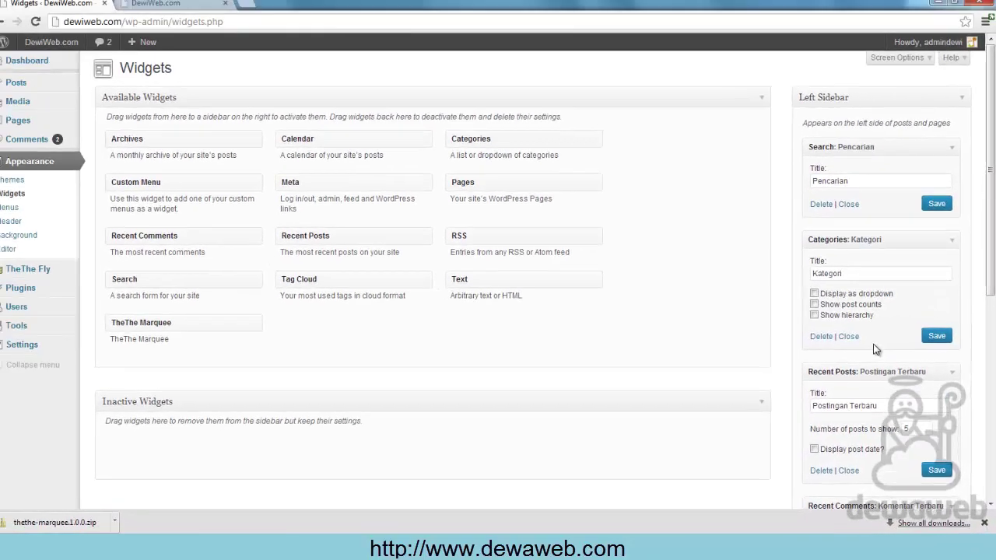
Collapse the Search, Categories, Recent Posts, Recent Comments and Archives widgets in the Left Sidebar.
click(954, 153)
click(955, 186)
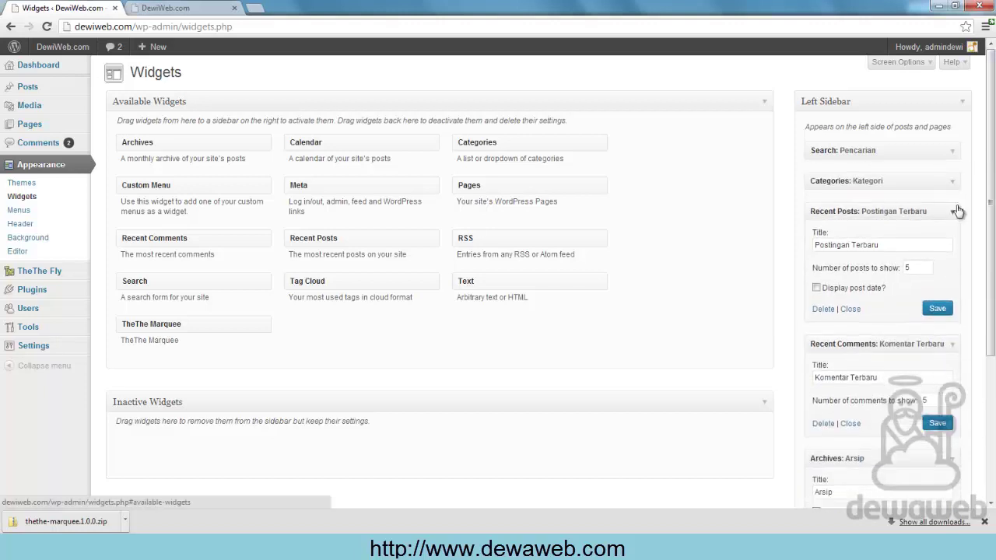
click(955, 211)
click(956, 244)
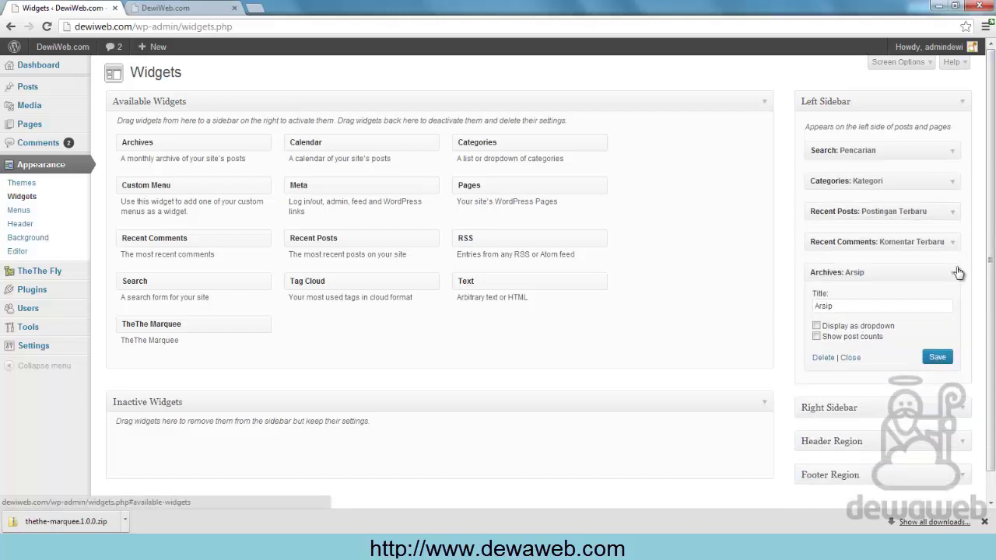
click(957, 277)
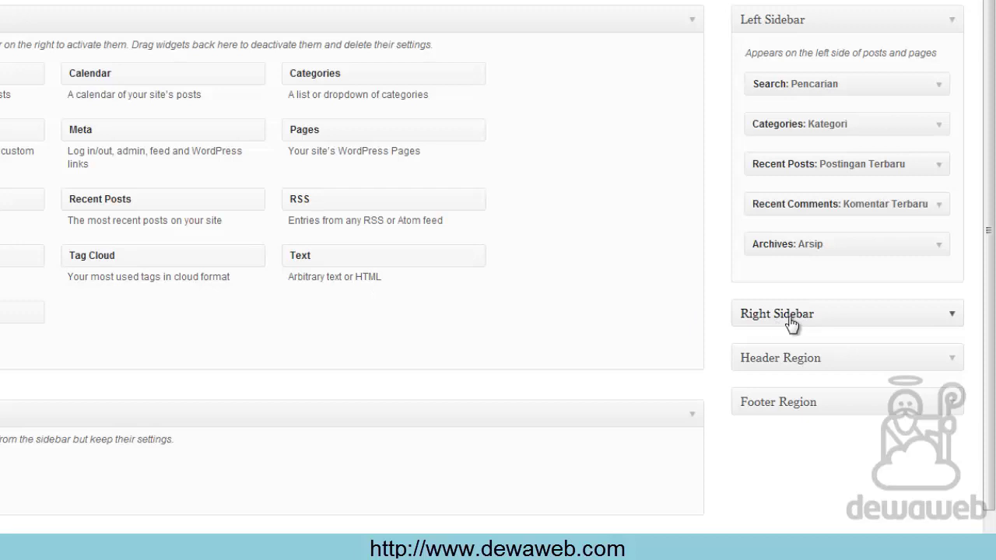
Expand the Right Sidebar area, add a Tag Cloud widget with the Tags taxonomy to it and save the widget.
click(954, 323)
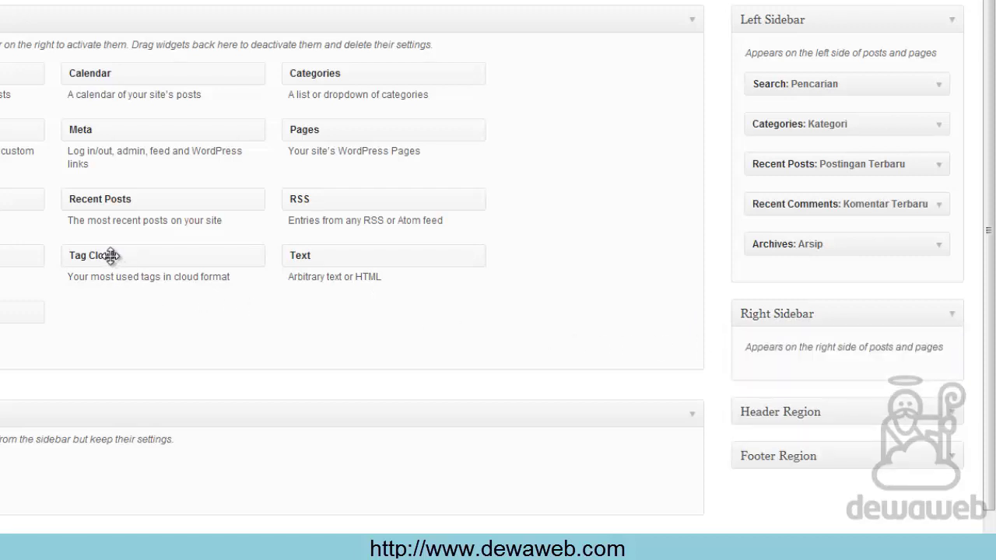
drag(112, 255, 811, 378)
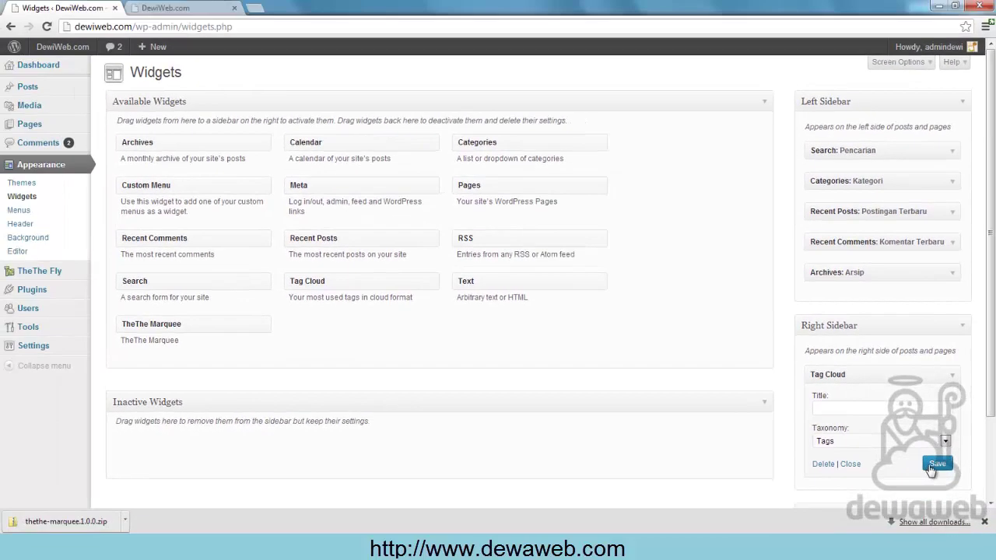
click(934, 466)
Reload the live DewiWeb.com homepage and check how the tag cloud appears in its right sidebar.
click(181, 10)
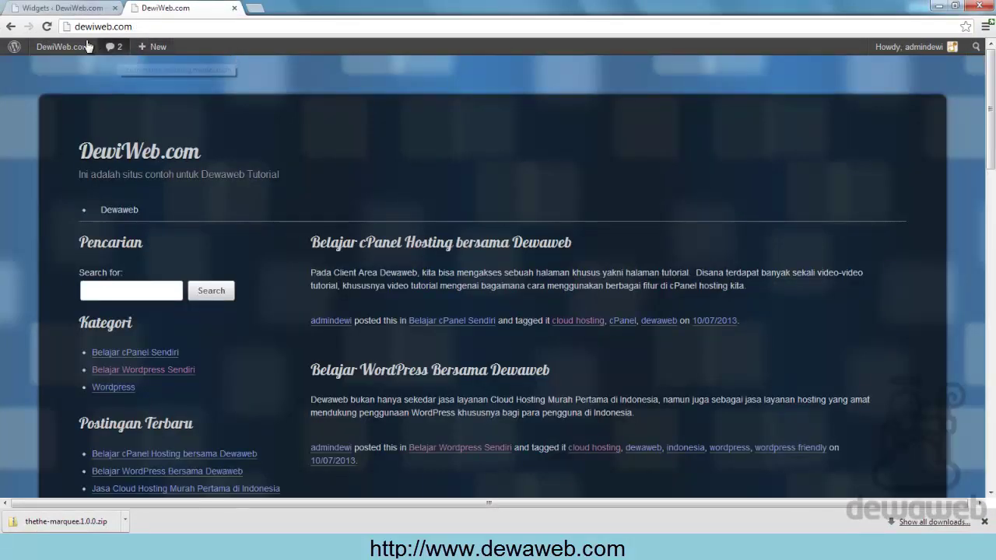
click(46, 26)
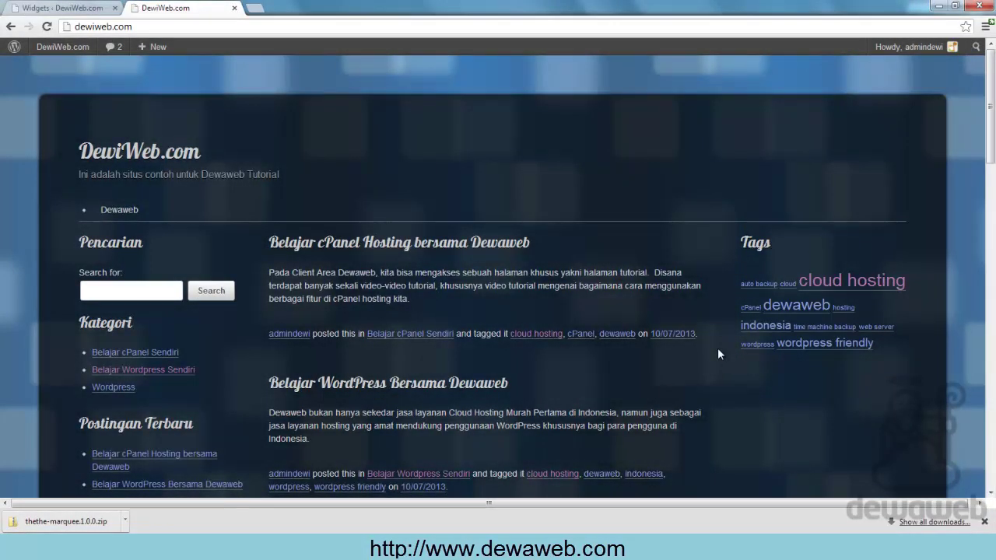
scroll(452, 270, down, 2)
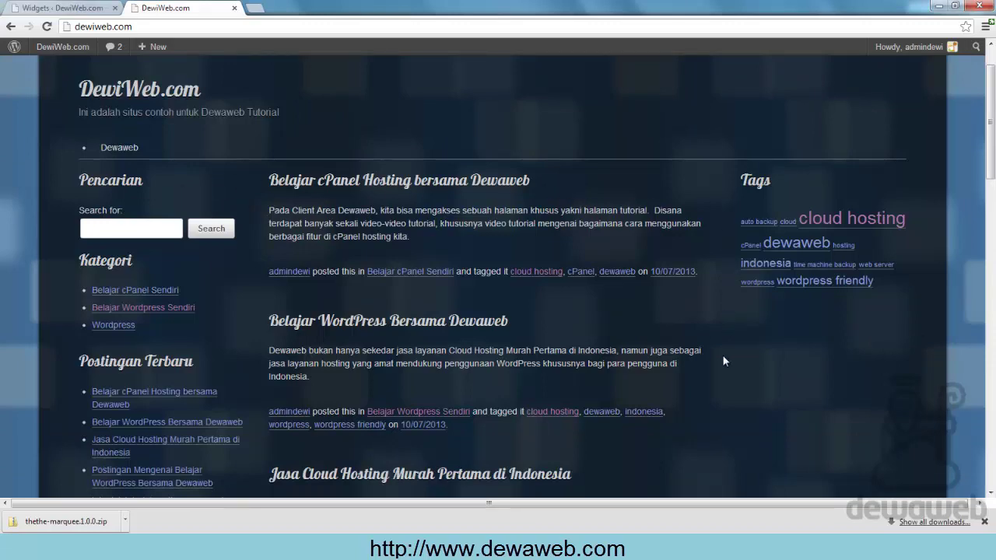
scroll(723, 356, down, 5)
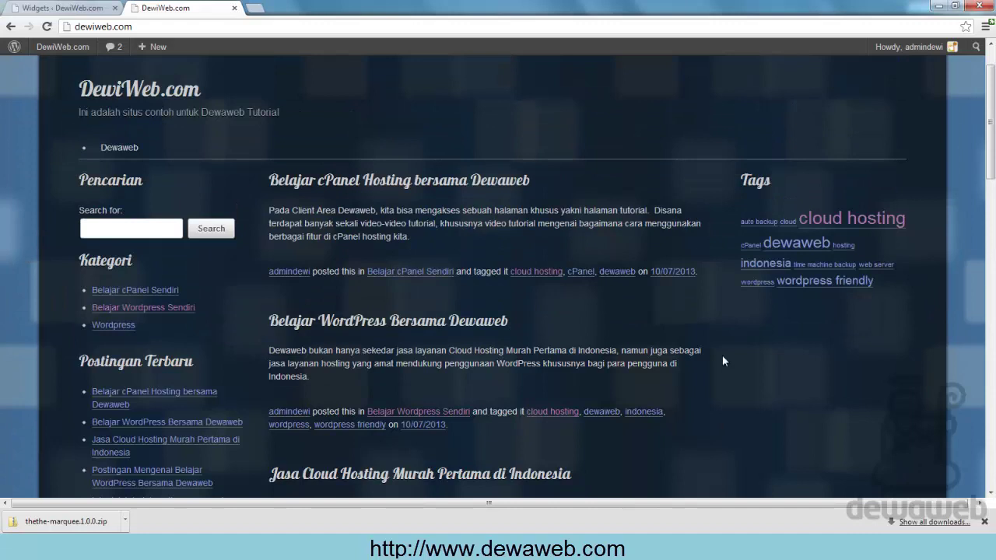
scroll(722, 361, up, 2)
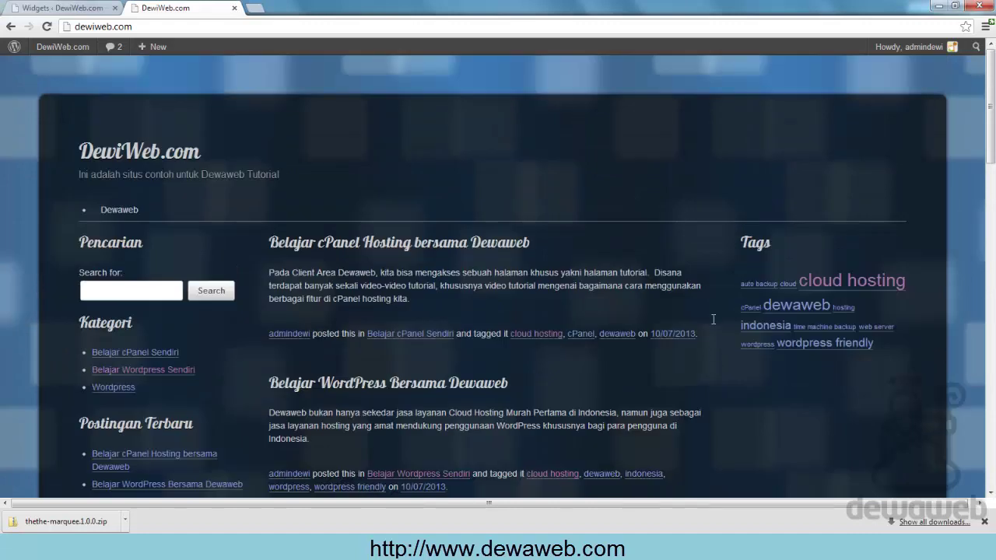
Add a Text widget to the Right Sidebar titled "Ini Contoh Widget" with the text "Text Widget bisa kita tulisi apa saja, termasuk kode-kode HTML" and save it.
click(78, 9)
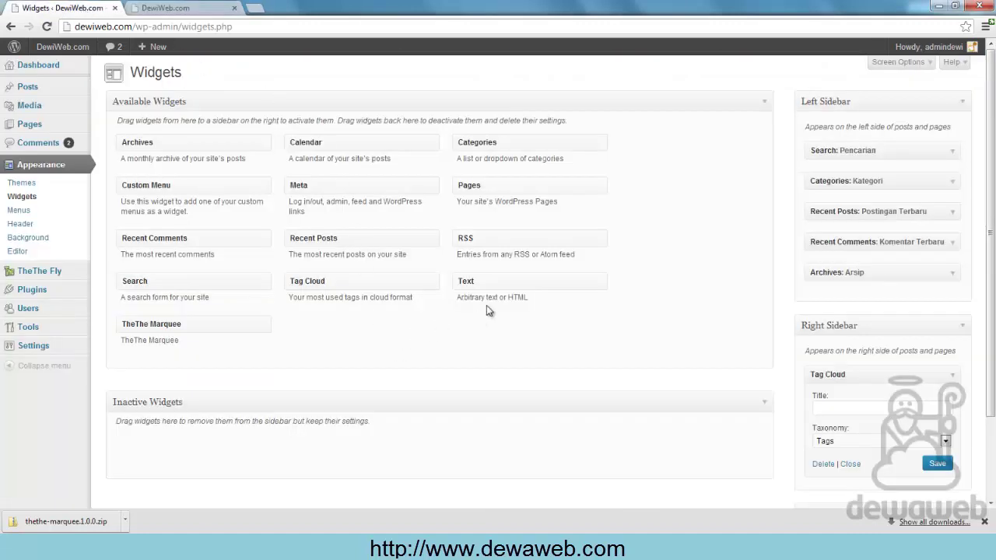
drag(503, 289, 818, 377)
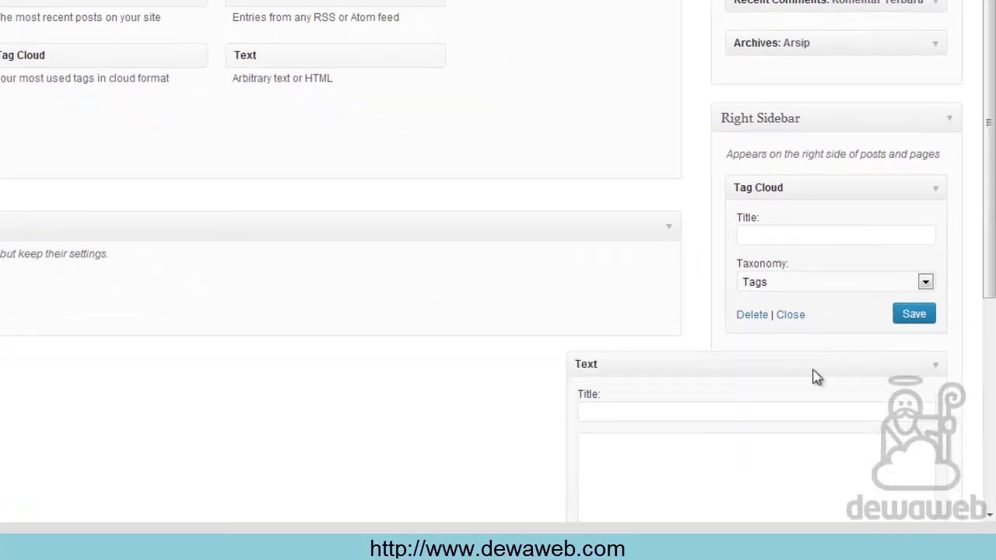
click(736, 412)
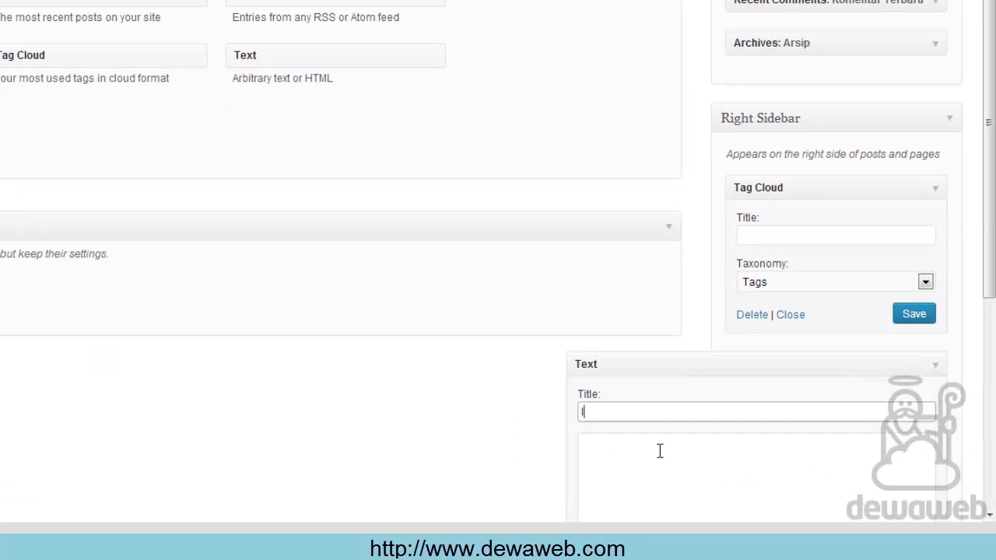
text(Ini Contoh Widget)
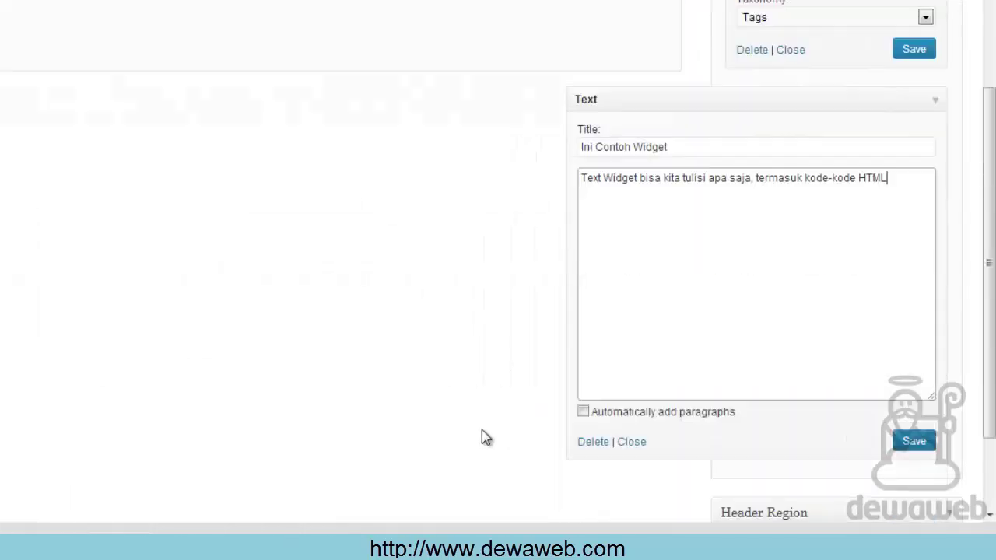
click(915, 441)
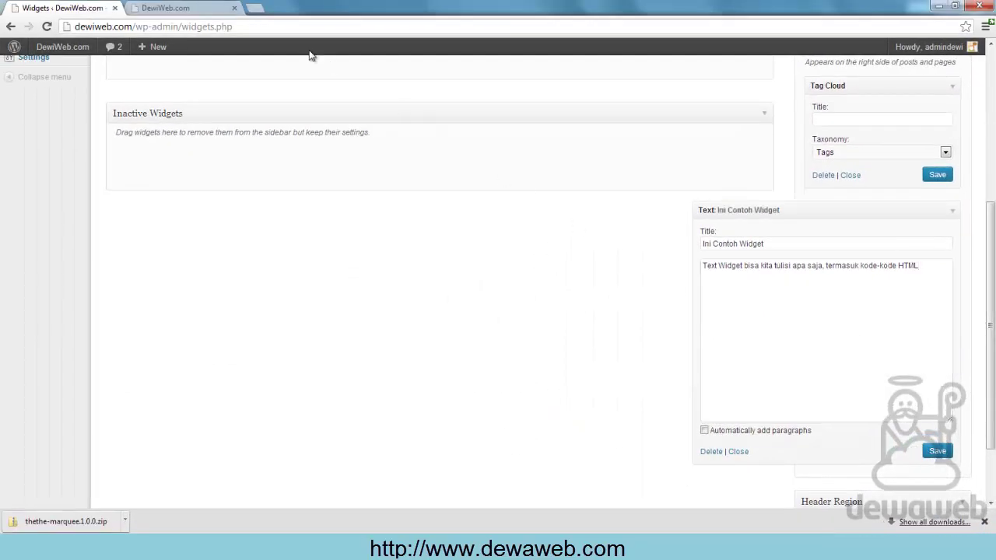
Reload the live DewiWeb.com homepage to check the new Text widget below the tag cloud.
click(200, 8)
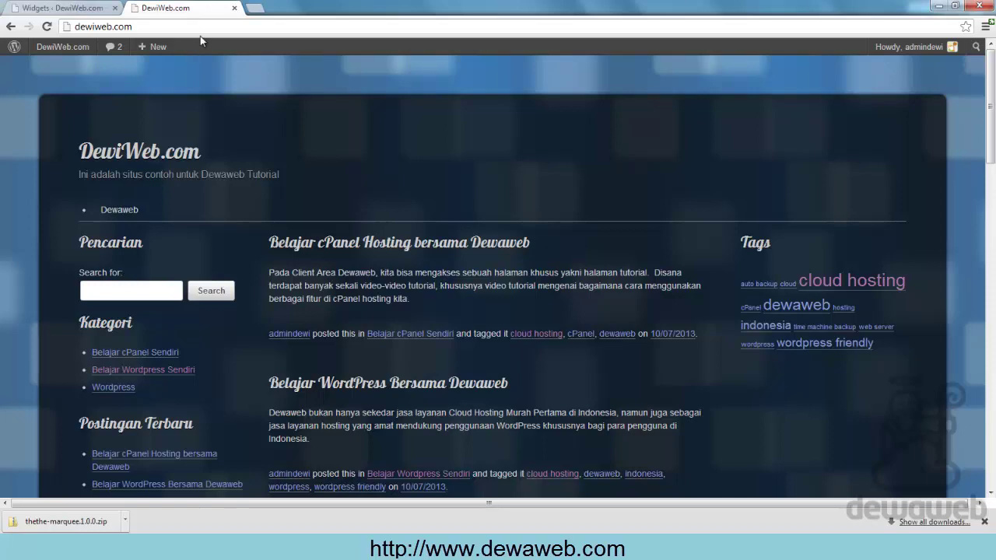
click(47, 27)
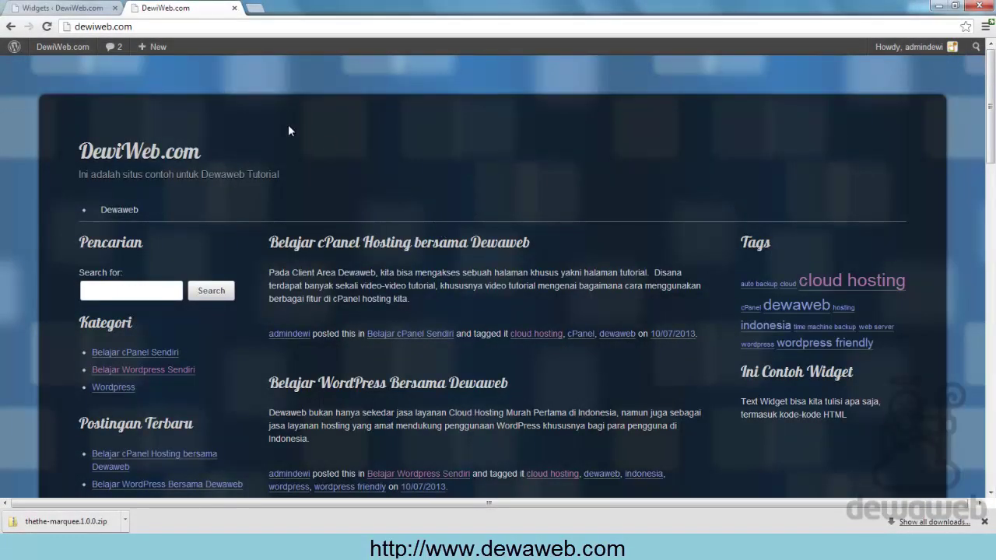
Return to the Widgets admin page and collapse the Text and Tag Cloud widgets in the Right Sidebar.
click(74, 8)
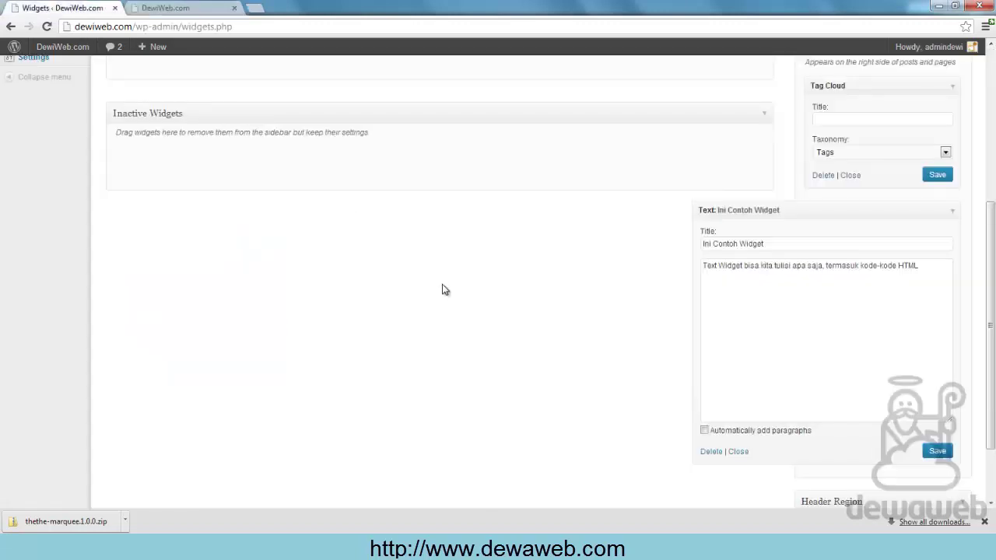
click(957, 212)
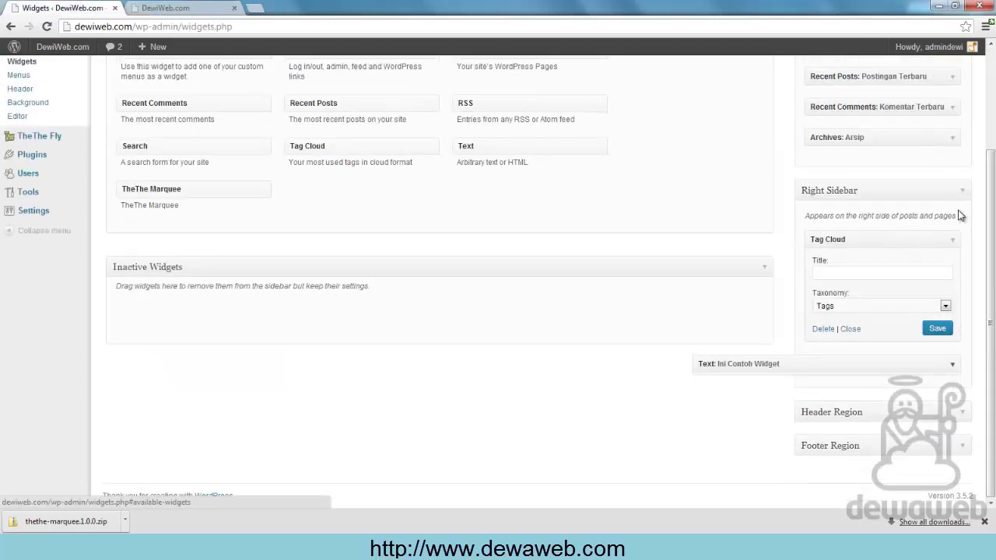
scroll(697, 300, up, 1)
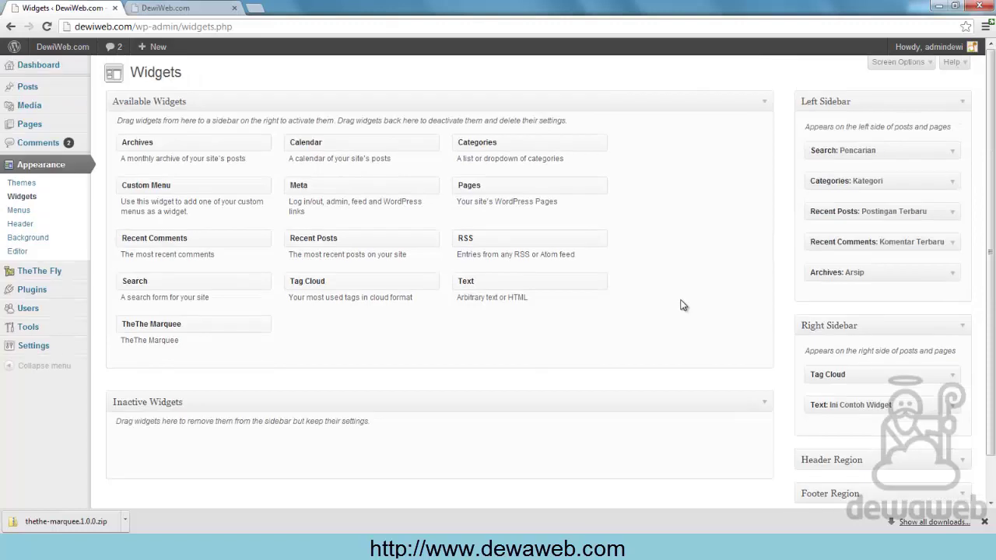